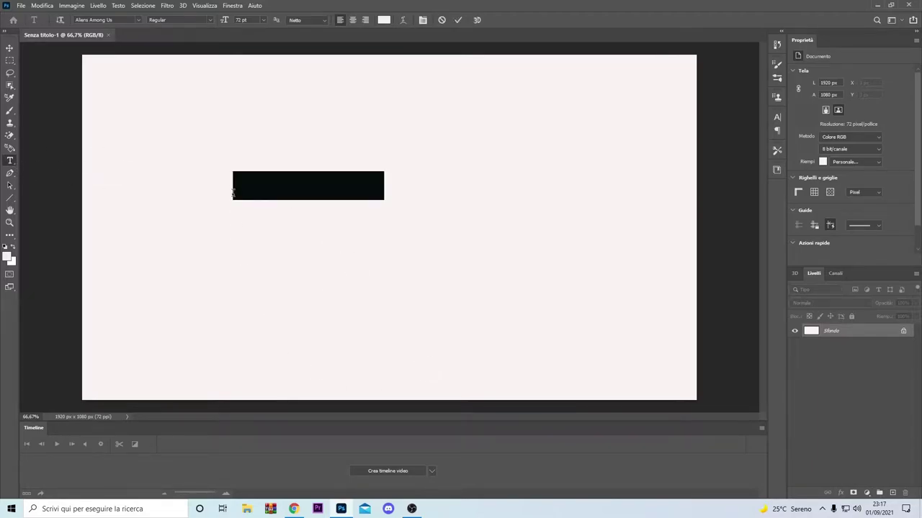
Type TONYGAM3R17 in capitals as a new text layer on the blank canvas
{"action": "left_click", "coordinate": [233, 192]}
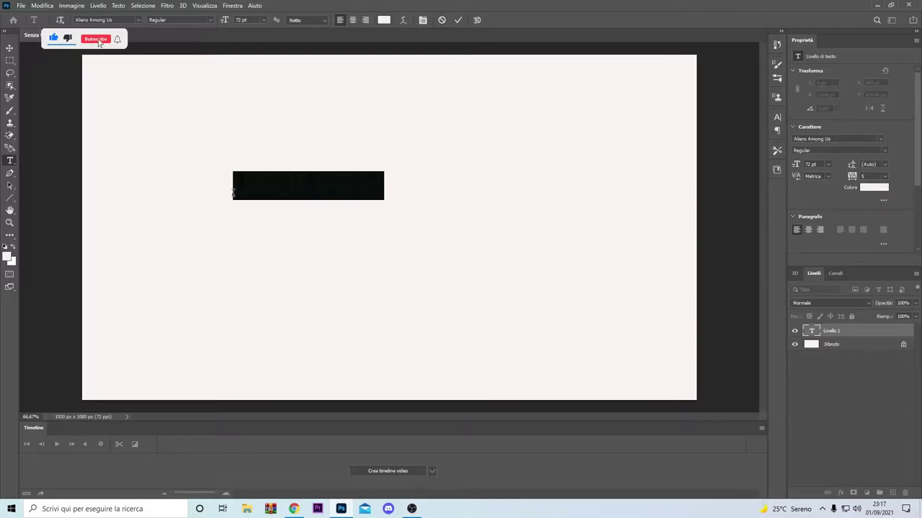
{"action": "key", "text": "Caps_Lock"}
{"action": "type", "text": "AMONG"}
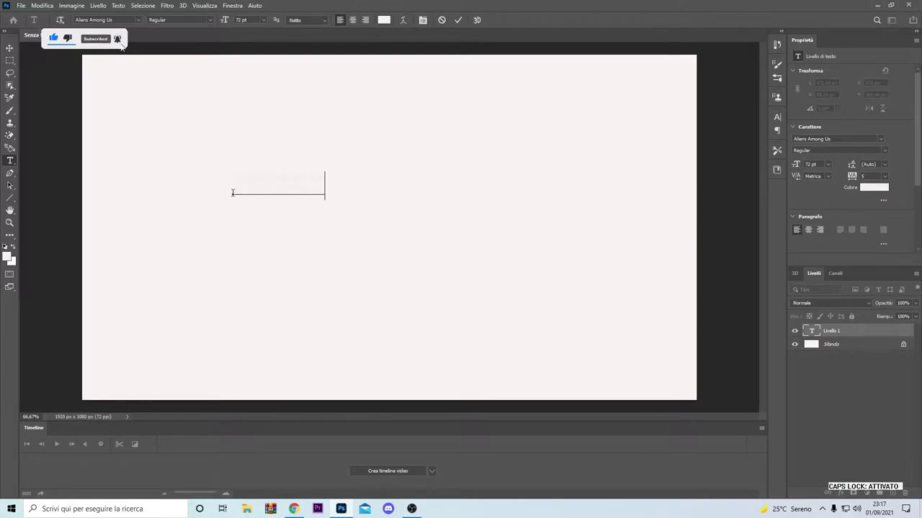
{"action": "type", "text": " US"}
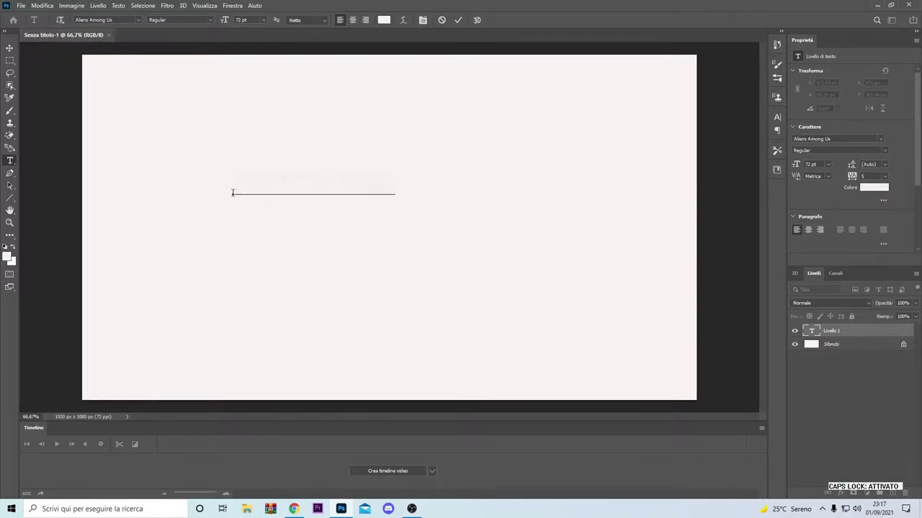
{"action": "key", "text": "Escape"}
Enlarge the text to about 155 pt and shift it slightly lower
{"action": "key", "text": "v"}
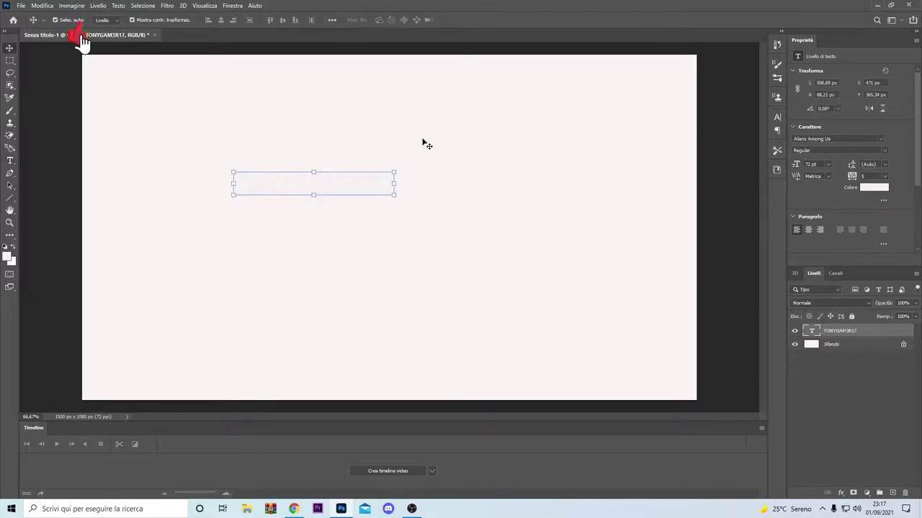
{"action": "left_click_drag", "start_coordinate": [394, 172], "coordinate": [536, 140]}
{"action": "left_click_drag", "start_coordinate": [475, 176], "coordinate": [473, 214]}
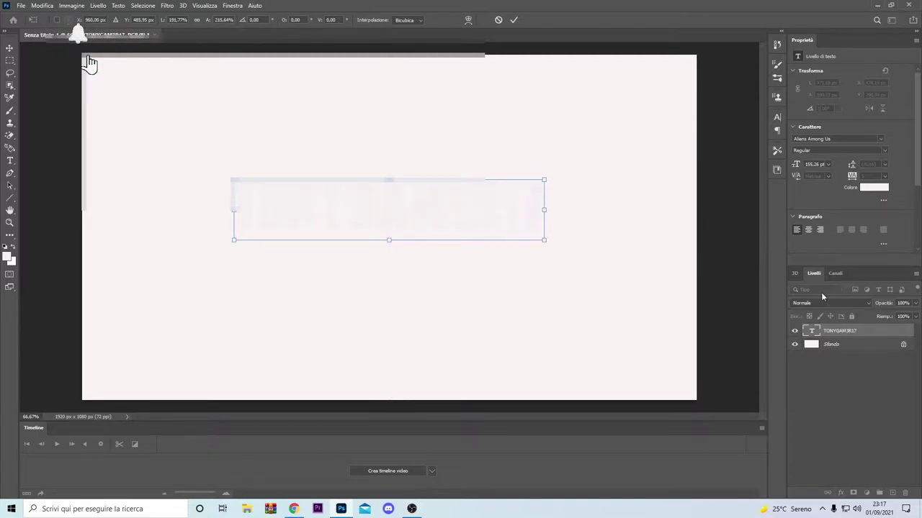
Give the text layer a dark Stroke (Traccia) layer effect
{"action": "double_click", "coordinate": [891, 336]}
{"action": "mouse_move", "coordinate": [477, 264]}
{"action": "left_mouse_down"}
{"action": "mouse_move", "coordinate": [546, 145]}
{"action": "mouse_move", "coordinate": [632, 113]}
{"action": "left_mouse_up"}
{"action": "left_click", "coordinate": [466, 192]}
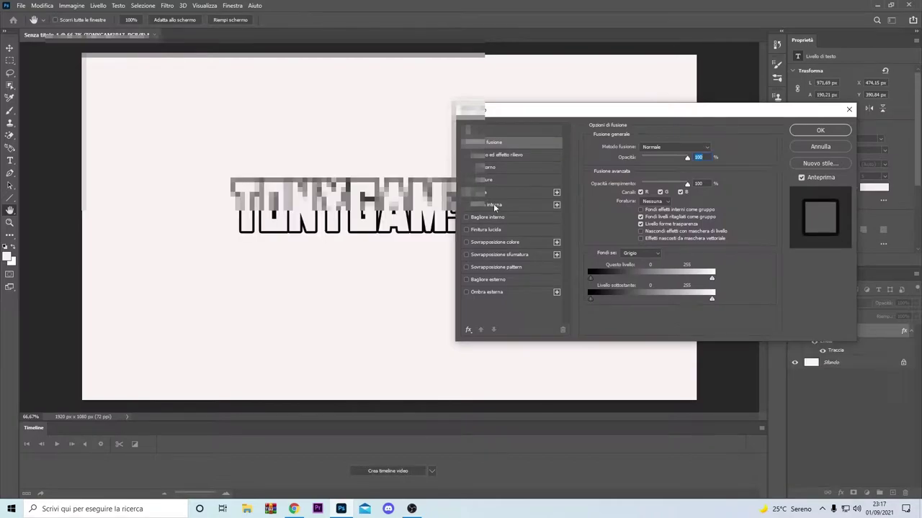
{"action": "mouse_move", "coordinate": [548, 113]}
{"action": "left_mouse_down"}
{"action": "mouse_move", "coordinate": [552, 323]}
{"action": "mouse_move", "coordinate": [545, 274]}
{"action": "left_mouse_up"}
{"action": "left_click", "coordinate": [816, 294]}
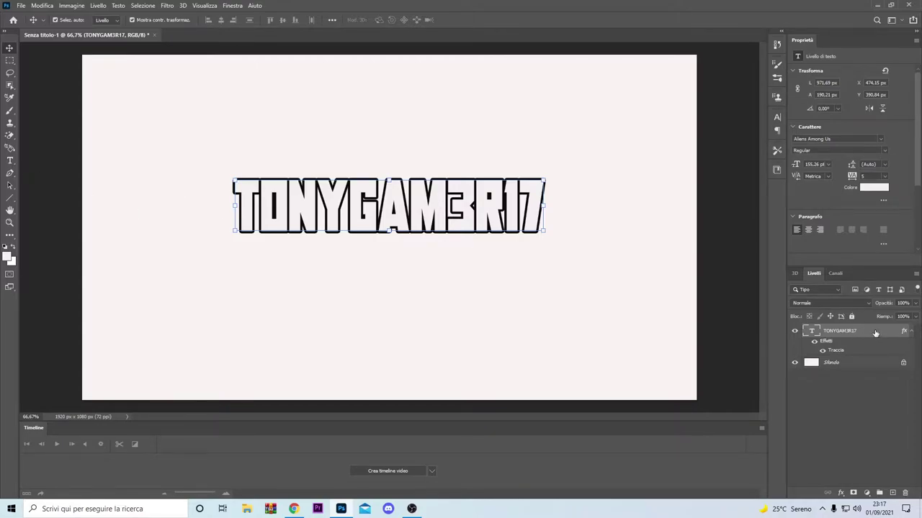
Select the TONYGAM3R17 text and convert it into a 3D extrusion
{"action": "left_click", "coordinate": [12, 165]}
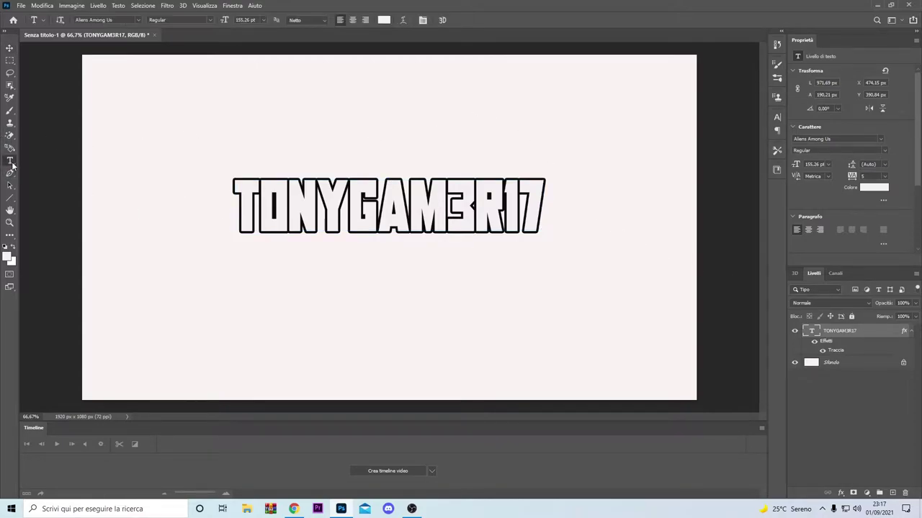
{"action": "left_click", "coordinate": [243, 208]}
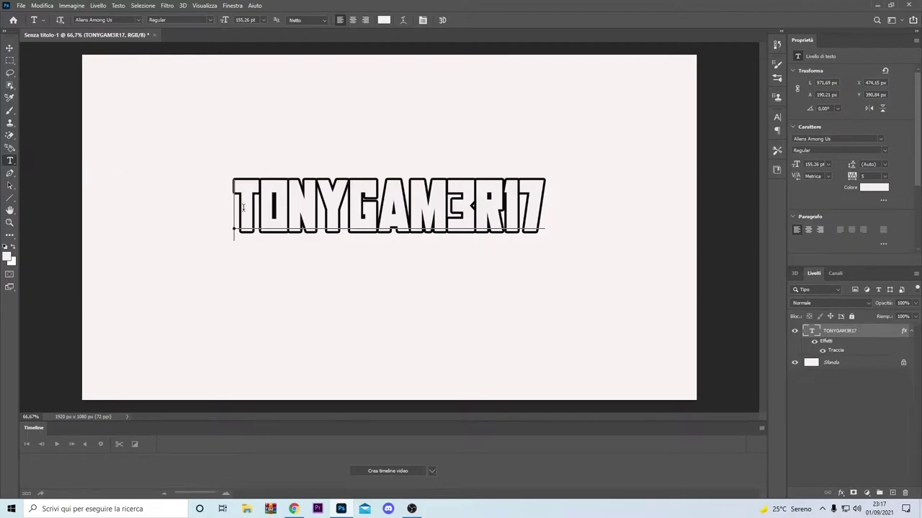
{"action": "left_click_drag", "start_coordinate": [243, 209], "coordinate": [544, 209]}
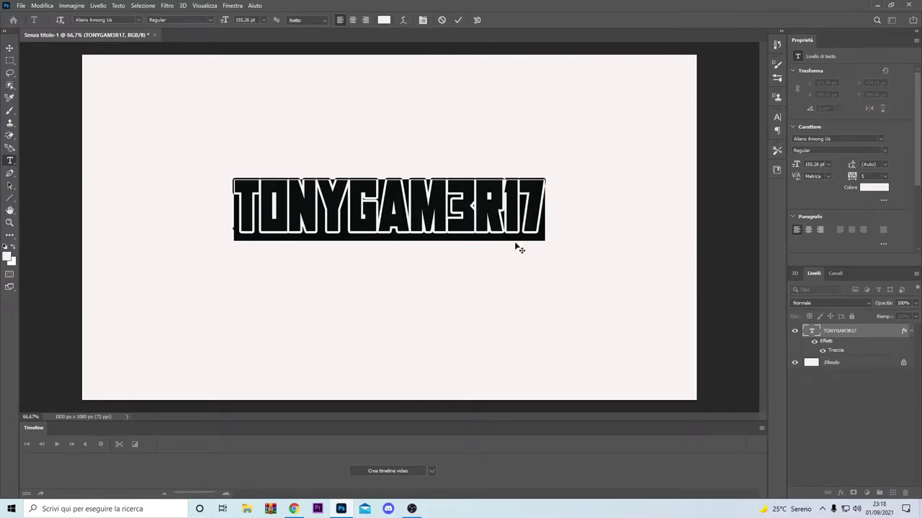
{"action": "left_click", "coordinate": [476, 20]}
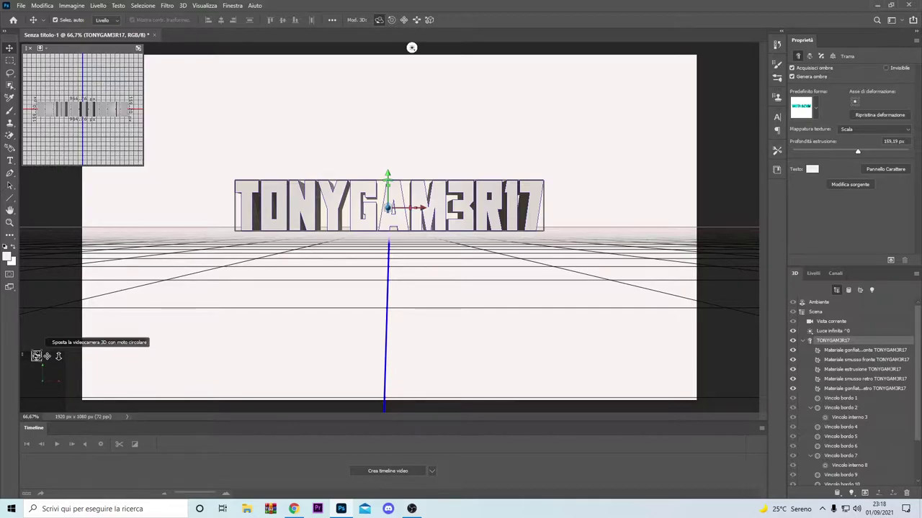
Orbit, pan and zoom the 3D camera so the angled extruded text fills the view
{"action": "left_click_drag", "start_coordinate": [36, 356], "coordinate": [36, 357]}
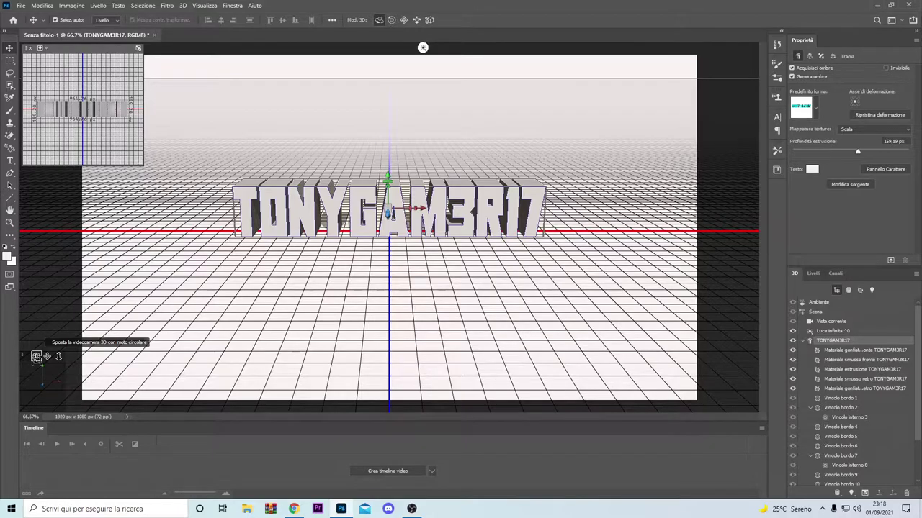
{"action": "left_click_drag", "start_coordinate": [36, 357], "coordinate": [36, 358]}
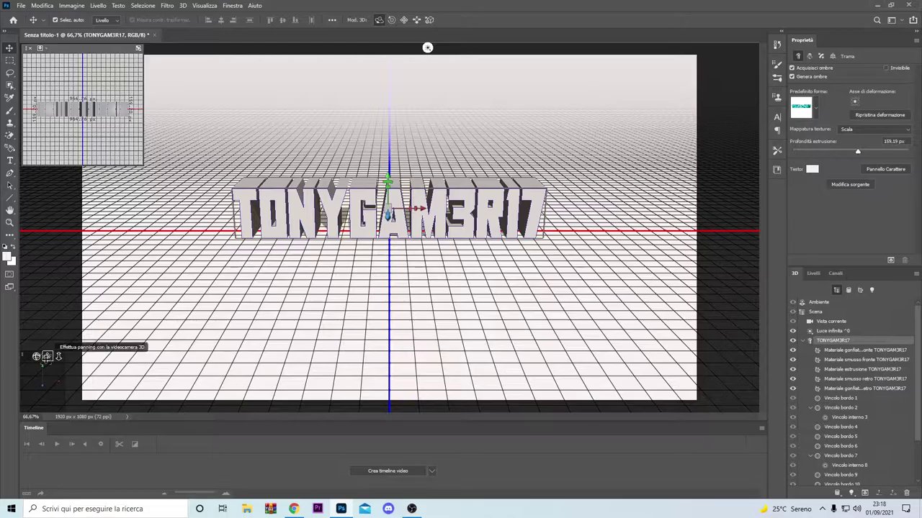
{"action": "mouse_move", "coordinate": [48, 356]}
{"action": "left_mouse_down"}
{"action": "mouse_move", "coordinate": [75, 358]}
{"action": "mouse_move", "coordinate": [47, 354]}
{"action": "left_mouse_up"}
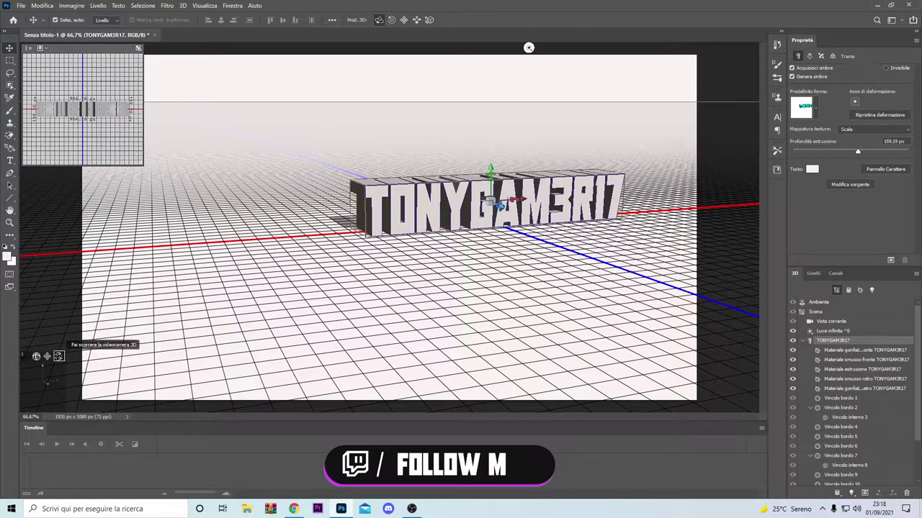
{"action": "mouse_move", "coordinate": [59, 356]}
{"action": "left_mouse_down"}
{"action": "mouse_move", "coordinate": [49, 471]}
{"action": "mouse_move", "coordinate": [42, 438]}
{"action": "left_mouse_up"}
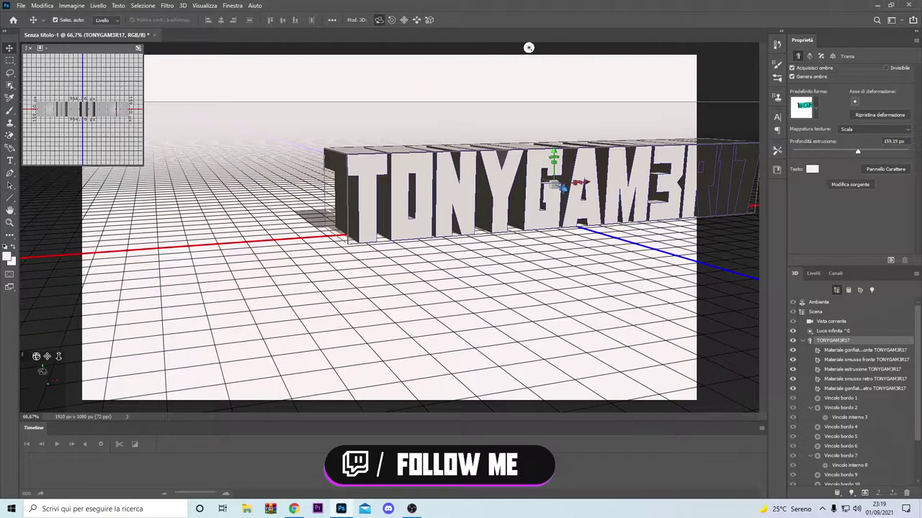
{"action": "left_click", "coordinate": [47, 356]}
{"action": "left_click_drag", "start_coordinate": [46, 356], "coordinate": [22, 364]}
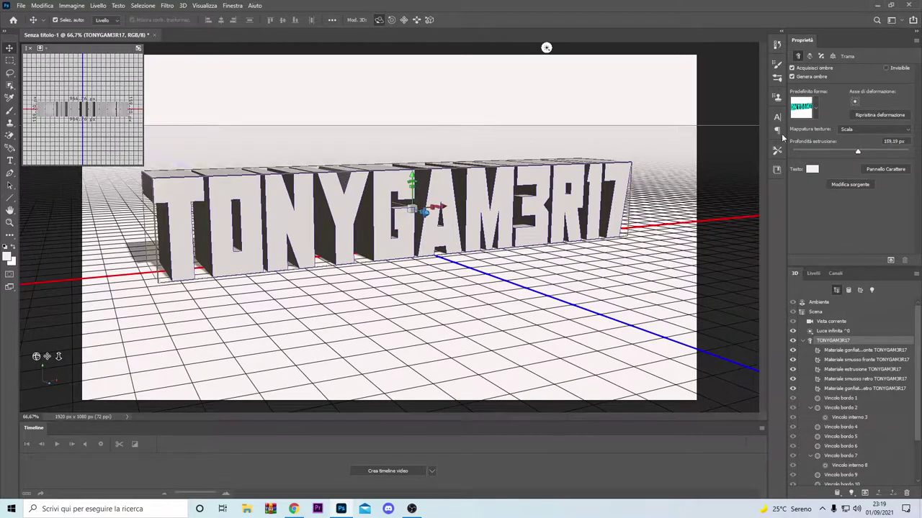
{"action": "left_click", "coordinate": [815, 114]}
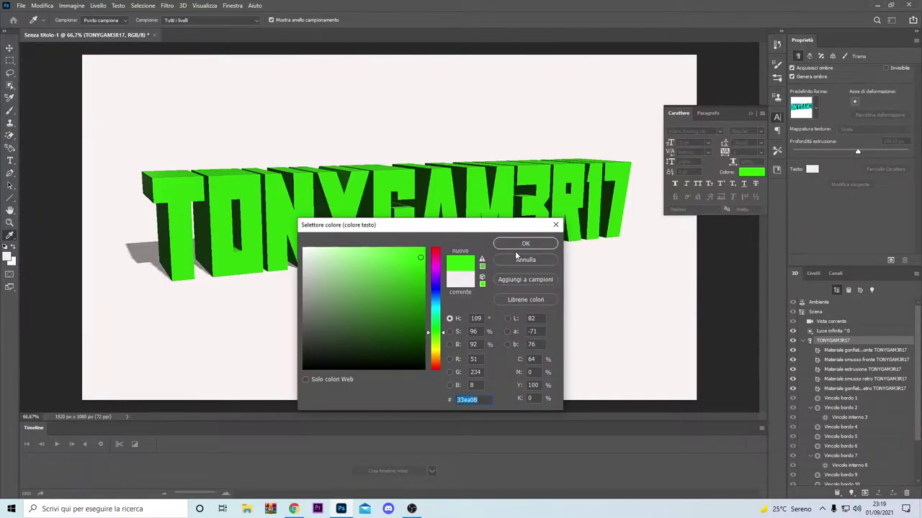
Apply green #33ea08 to the 3D letters and set extrusion depth to 171,16 px
{"action": "left_click", "coordinate": [525, 244]}
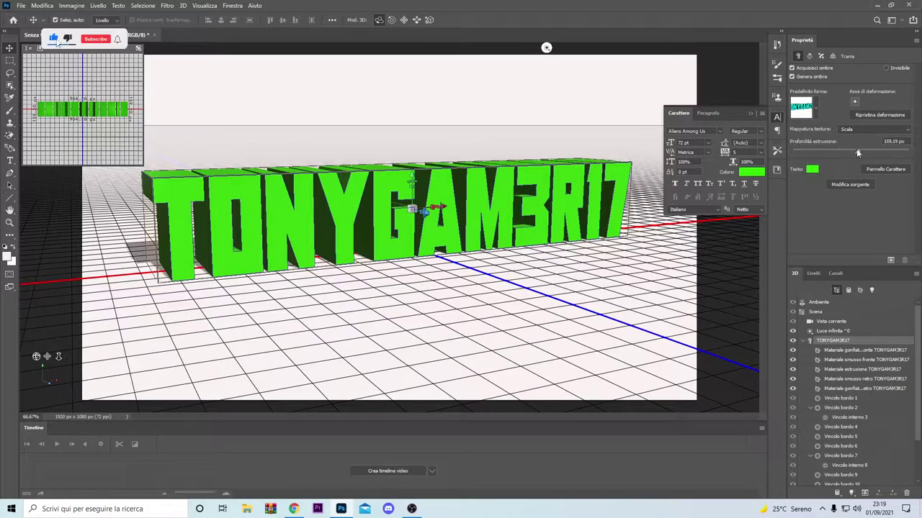
{"action": "mouse_move", "coordinate": [858, 150]}
{"action": "left_mouse_down"}
{"action": "mouse_move", "coordinate": [846, 153]}
{"action": "mouse_move", "coordinate": [883, 150]}
{"action": "mouse_move", "coordinate": [863, 154]}
{"action": "left_mouse_up"}
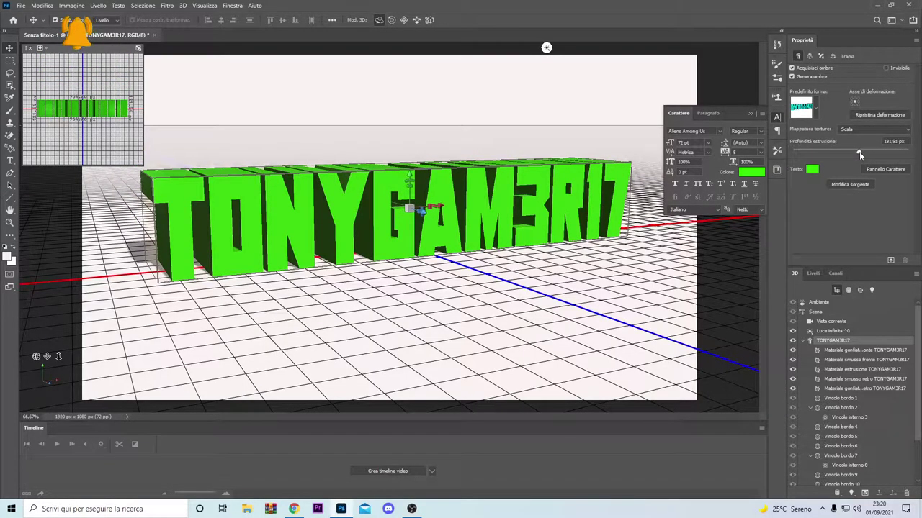
{"action": "left_click_drag", "start_coordinate": [863, 154], "coordinate": [858, 155]}
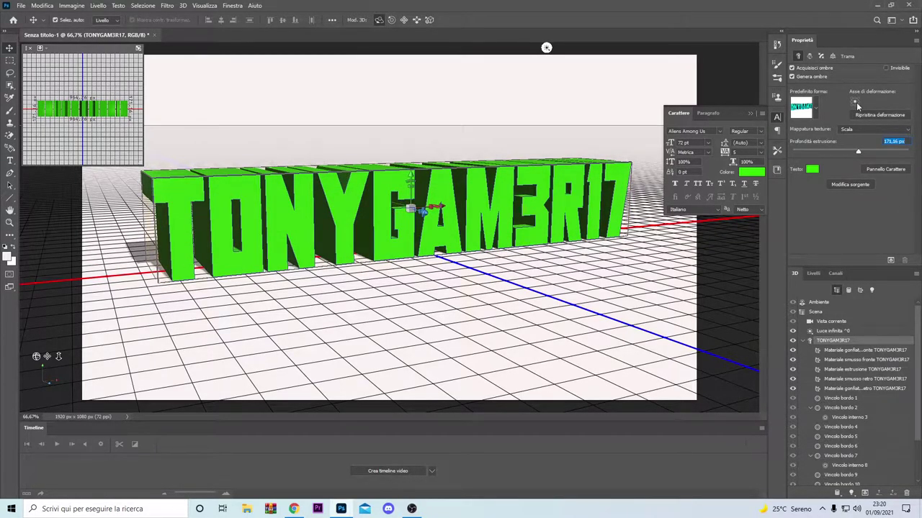
In Deform settings, leave Twist at 0° and taper the 3D text to 127%
{"action": "left_click", "coordinate": [749, 115]}
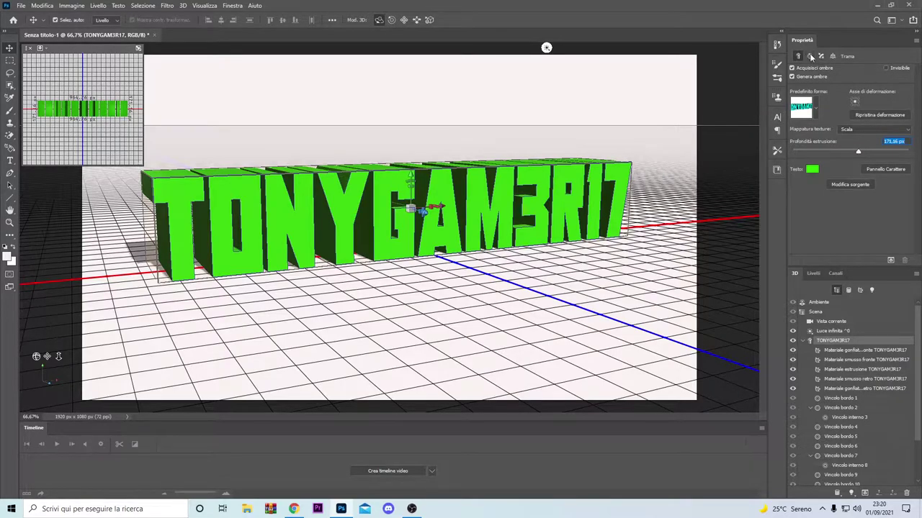
{"action": "left_click", "coordinate": [809, 56]}
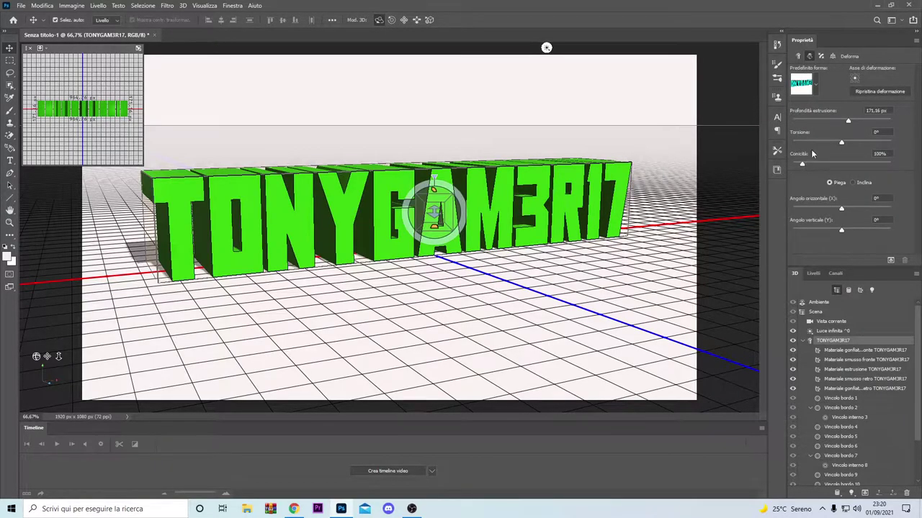
{"action": "left_click", "coordinate": [838, 143]}
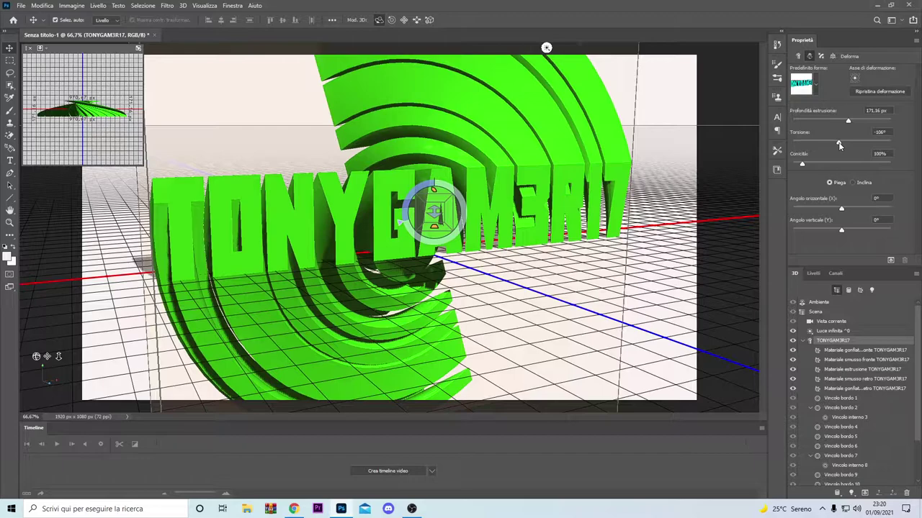
{"action": "left_click_drag", "start_coordinate": [838, 145], "coordinate": [841, 145]}
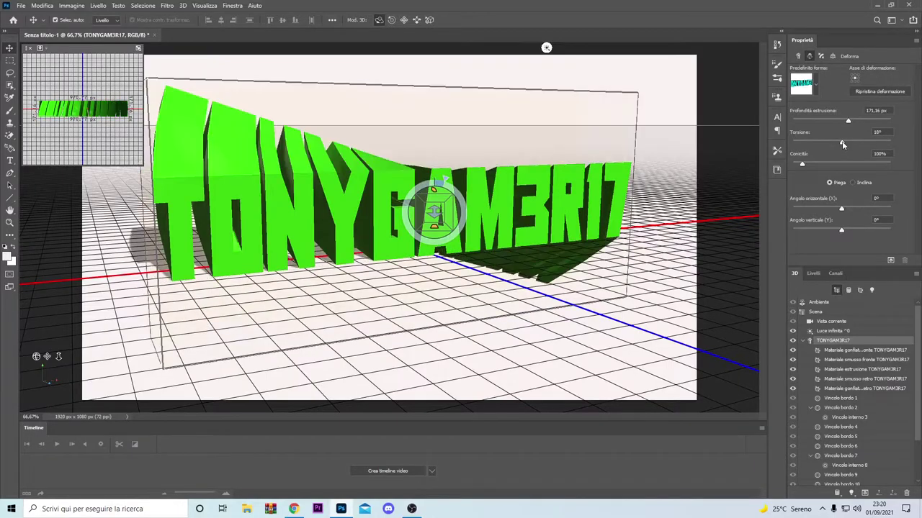
{"action": "left_click_drag", "start_coordinate": [842, 145], "coordinate": [840, 144]}
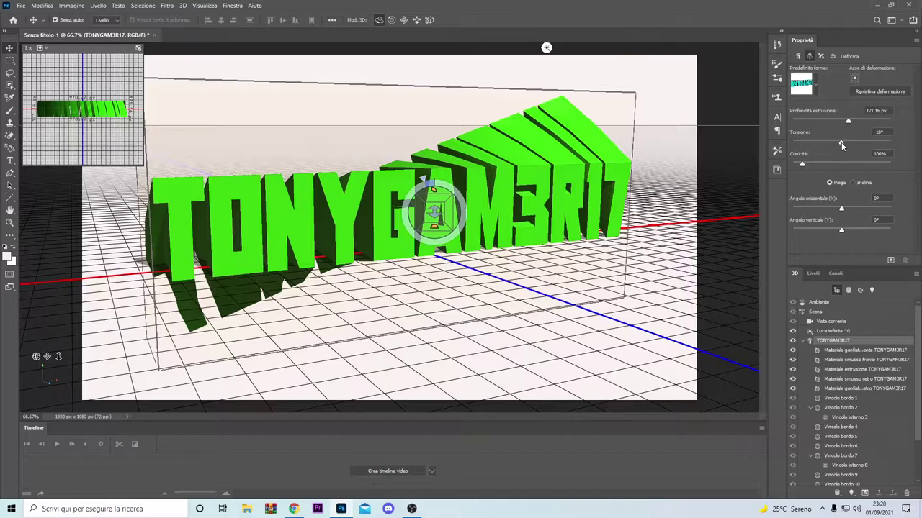
{"action": "left_click_drag", "start_coordinate": [841, 145], "coordinate": [842, 142]}
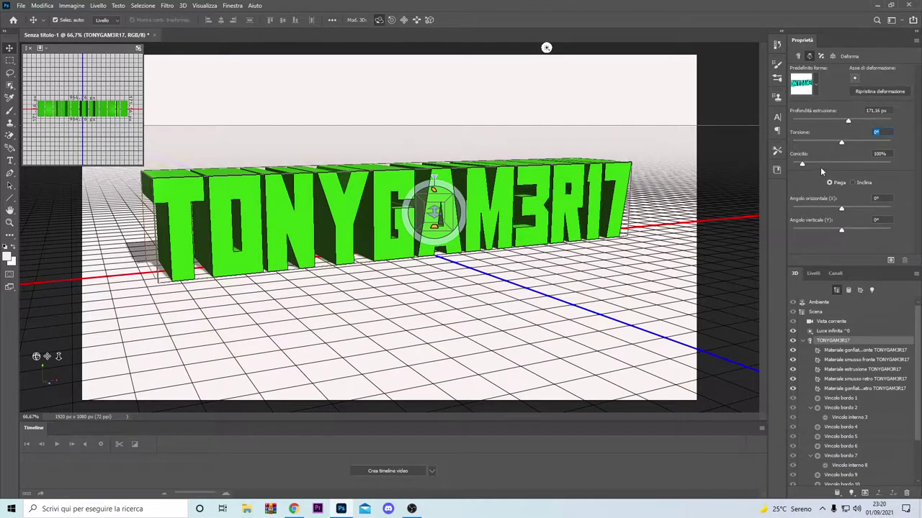
{"action": "left_click_drag", "start_coordinate": [803, 165], "coordinate": [804, 166]}
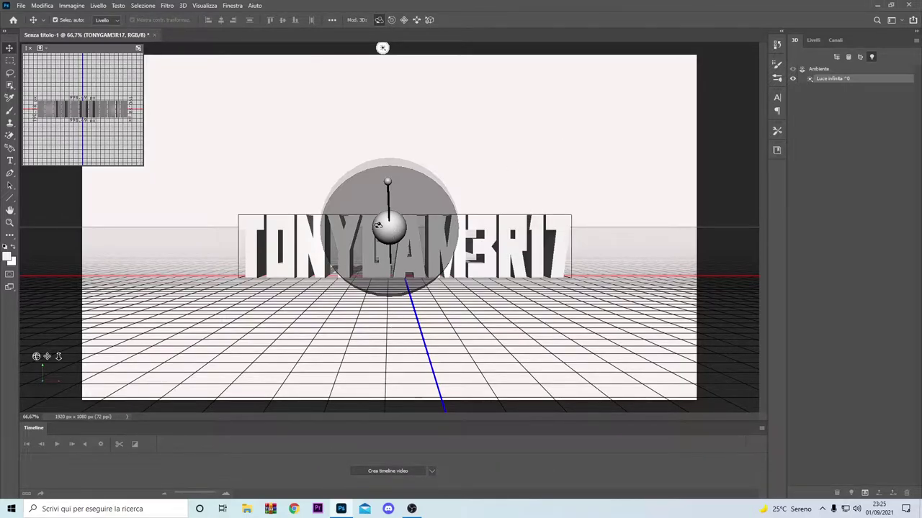
Re-angle the infinite light for deeper shading and list the whole 3D scene
{"action": "mouse_move", "coordinate": [386, 228]}
{"action": "left_mouse_down"}
{"action": "mouse_move", "coordinate": [382, 268]}
{"action": "mouse_move", "coordinate": [388, 260]}
{"action": "left_mouse_up"}
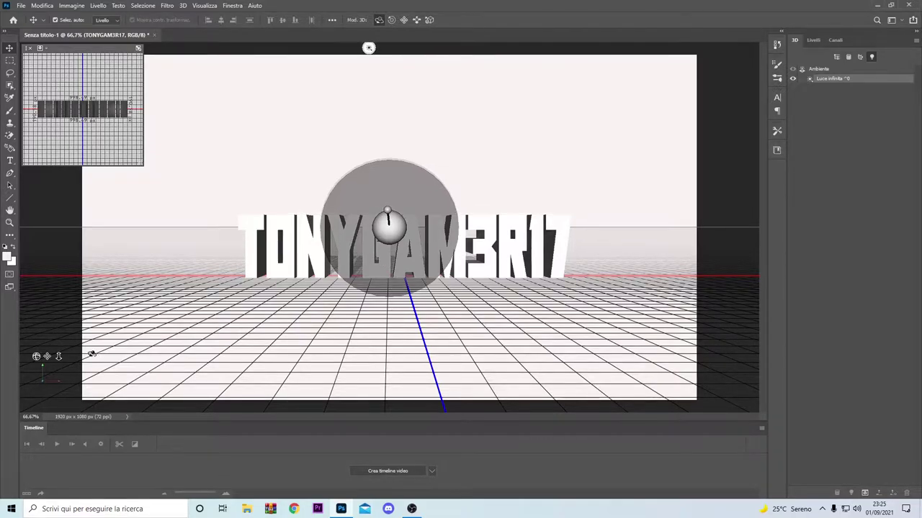
{"action": "mouse_move", "coordinate": [36, 355]}
{"action": "left_mouse_down"}
{"action": "mouse_move", "coordinate": [8, 360]}
{"action": "mouse_move", "coordinate": [14, 338]}
{"action": "left_mouse_up"}
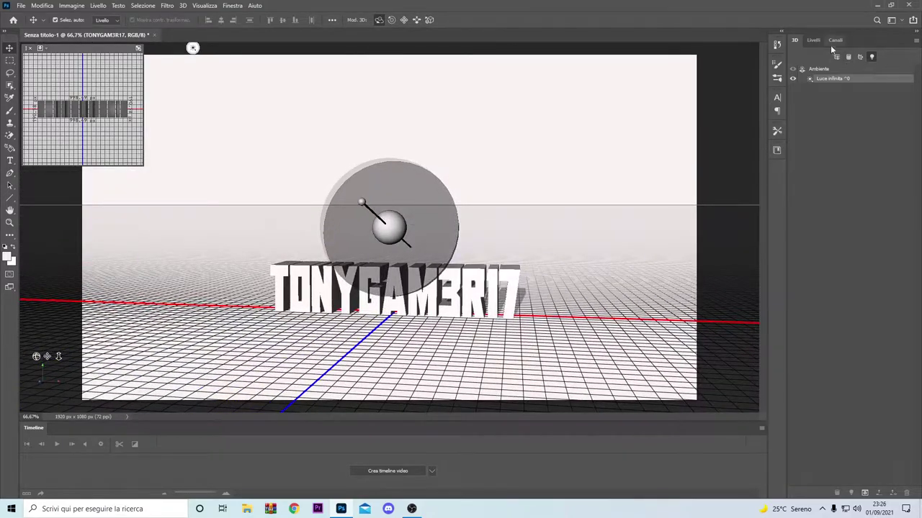
{"action": "left_click", "coordinate": [839, 56]}
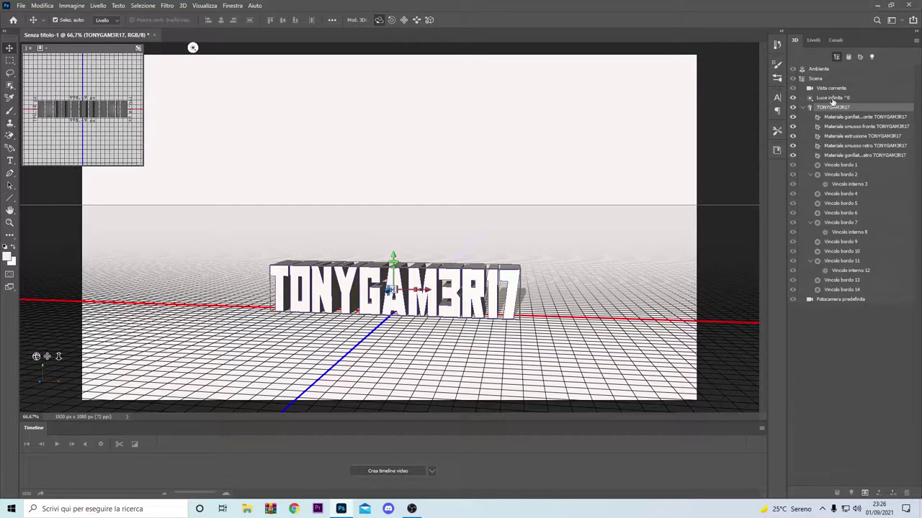
Toggle the text mesh visibility, then underline the text in the Character panel
{"action": "left_click", "coordinate": [850, 57]}
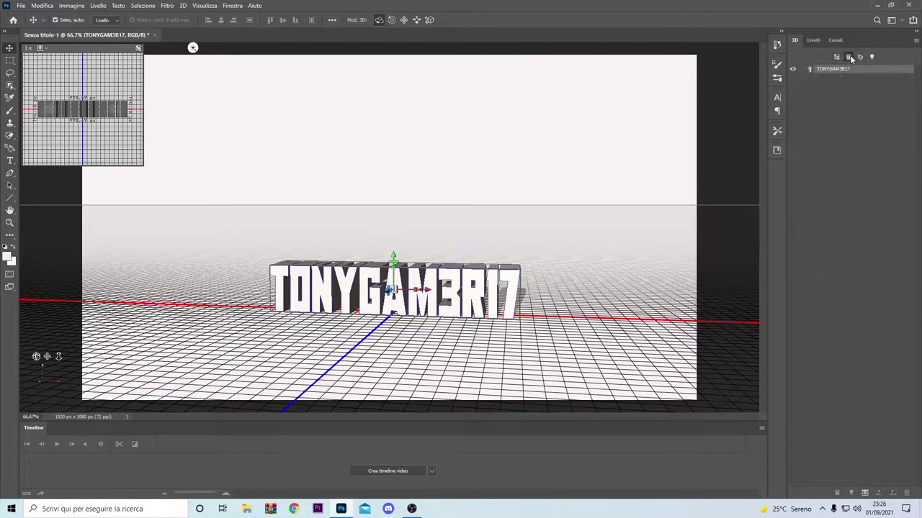
{"action": "left_click", "coordinate": [795, 71]}
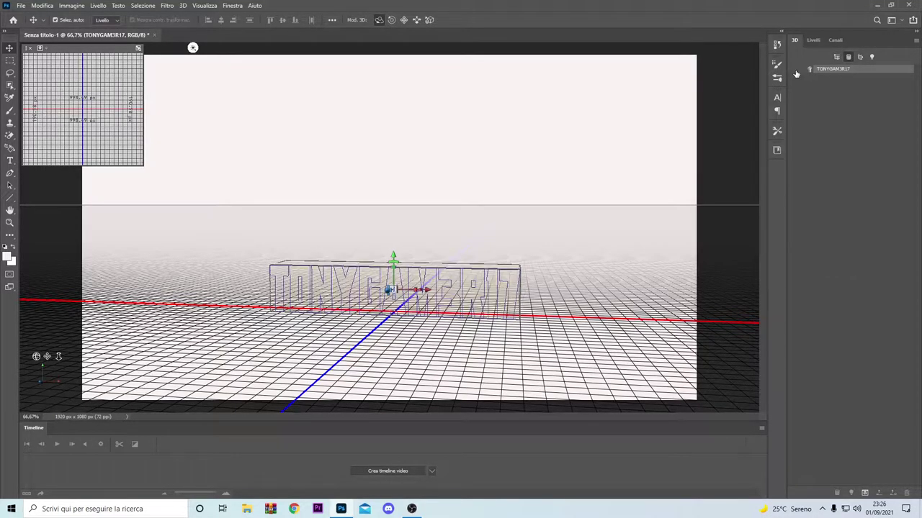
{"action": "left_click", "coordinate": [794, 70]}
{"action": "left_click", "coordinate": [776, 99]}
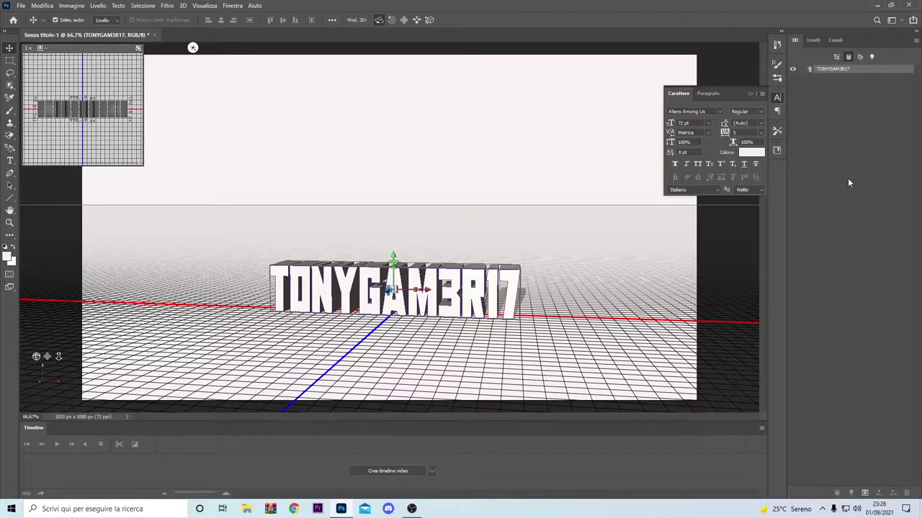
{"action": "left_click", "coordinate": [744, 164]}
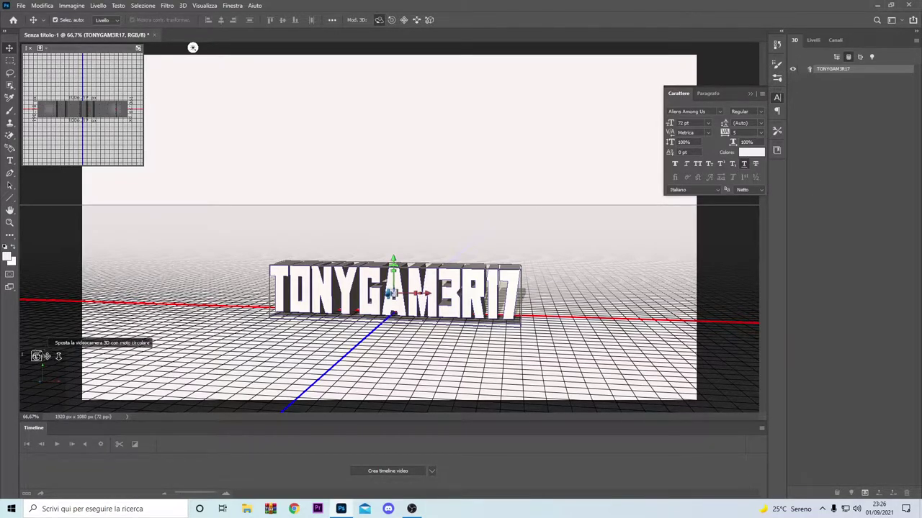
{"action": "left_click_drag", "start_coordinate": [36, 356], "coordinate": [37, 358]}
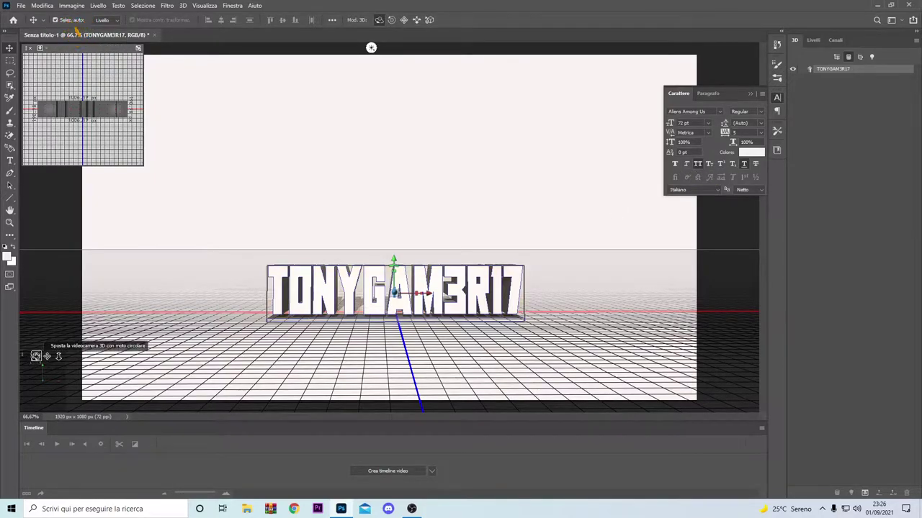
Apply Faux Italic to the 3D text and move the camera to centre it larger
{"action": "left_click_drag", "start_coordinate": [36, 356], "coordinate": [108, 374]}
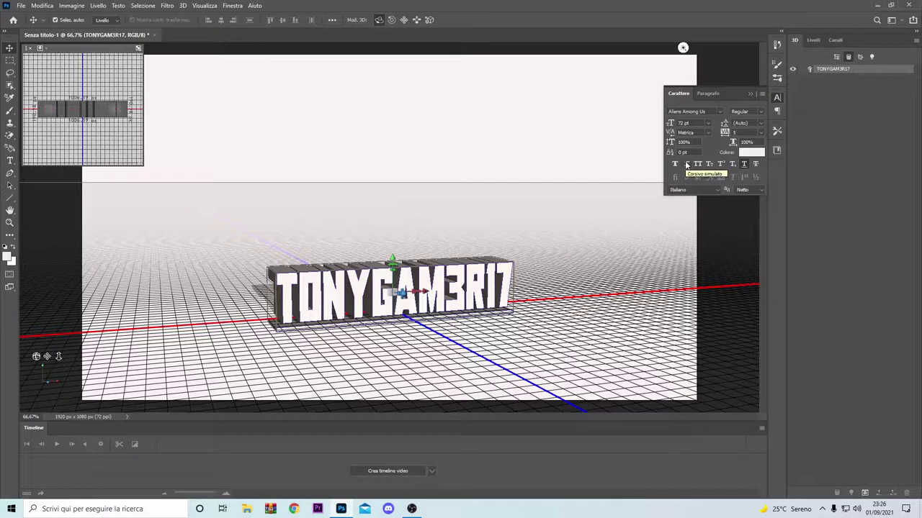
{"action": "left_click", "coordinate": [685, 164]}
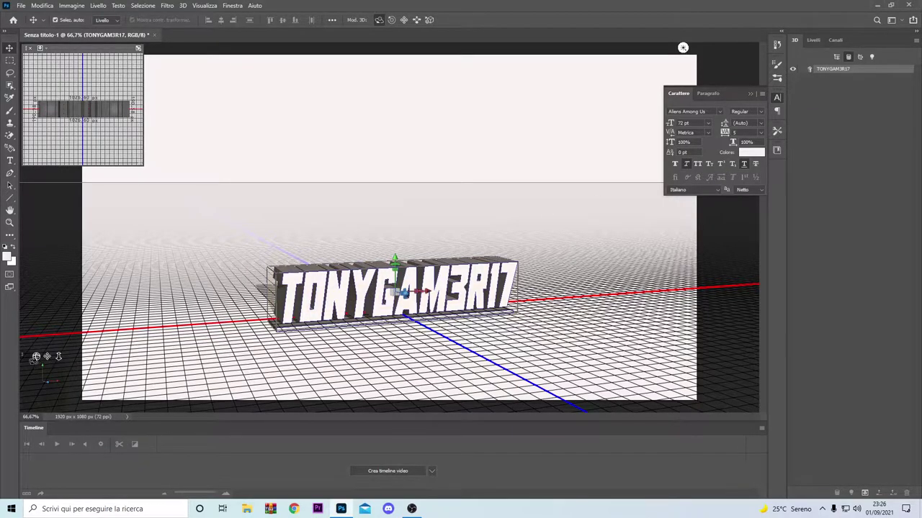
{"action": "left_click_drag", "start_coordinate": [36, 355], "coordinate": [37, 357]}
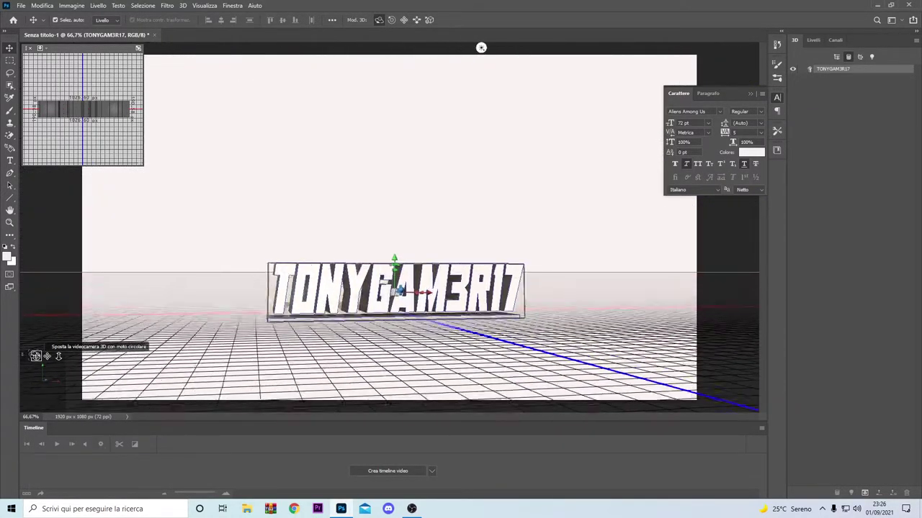
{"action": "mouse_move", "coordinate": [481, 47]}
{"action": "left_mouse_down"}
{"action": "mouse_move", "coordinate": [753, 75]}
{"action": "mouse_move", "coordinate": [635, 48]}
{"action": "mouse_move", "coordinate": [753, 73]}
{"action": "mouse_move", "coordinate": [753, 57]}
{"action": "mouse_move", "coordinate": [653, 47]}
{"action": "left_mouse_up"}
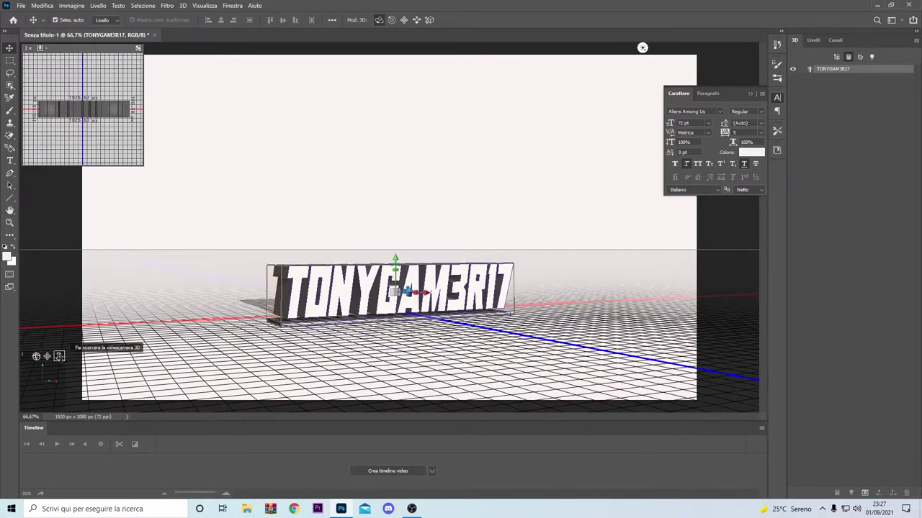
{"action": "mouse_move", "coordinate": [59, 358]}
{"action": "left_mouse_down"}
{"action": "mouse_move", "coordinate": [37, 375]}
{"action": "mouse_move", "coordinate": [45, 351]}
{"action": "left_mouse_up"}
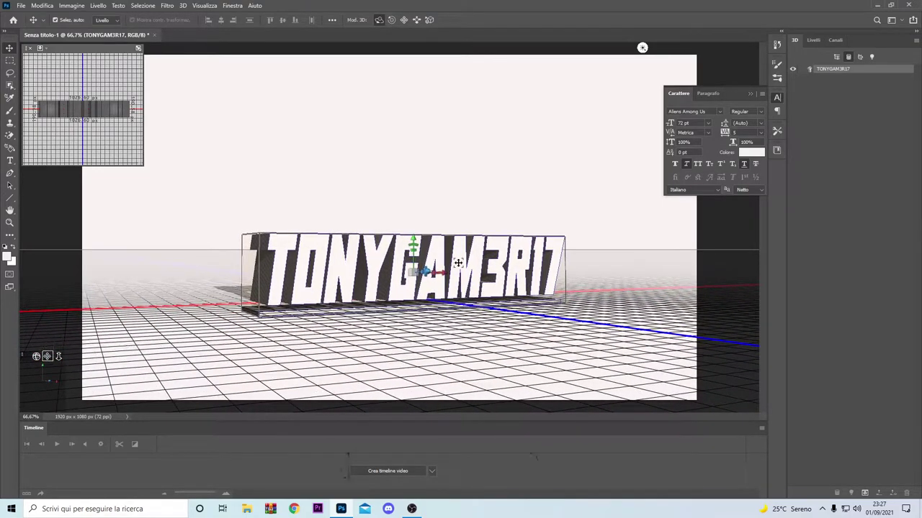
Set the text colour to bright green in the Character colour picker
{"action": "left_click", "coordinate": [759, 153]}
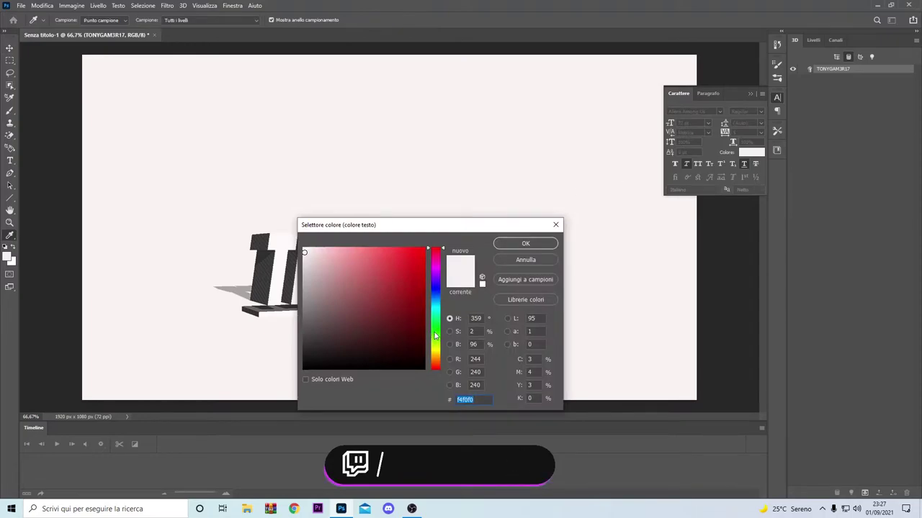
{"action": "left_click", "coordinate": [435, 333]}
{"action": "left_click", "coordinate": [423, 250]}
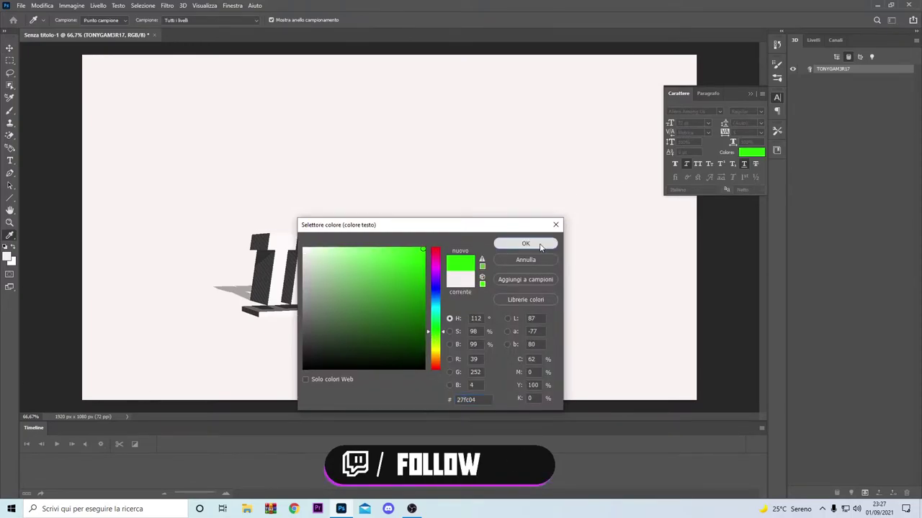
{"action": "left_click", "coordinate": [525, 244]}
{"action": "left_click", "coordinate": [755, 153]}
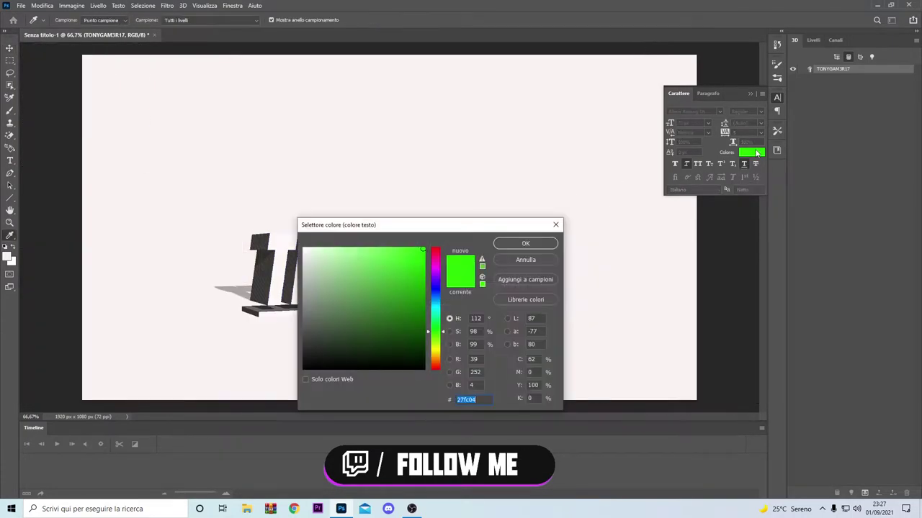
{"action": "left_click", "coordinate": [526, 243]}
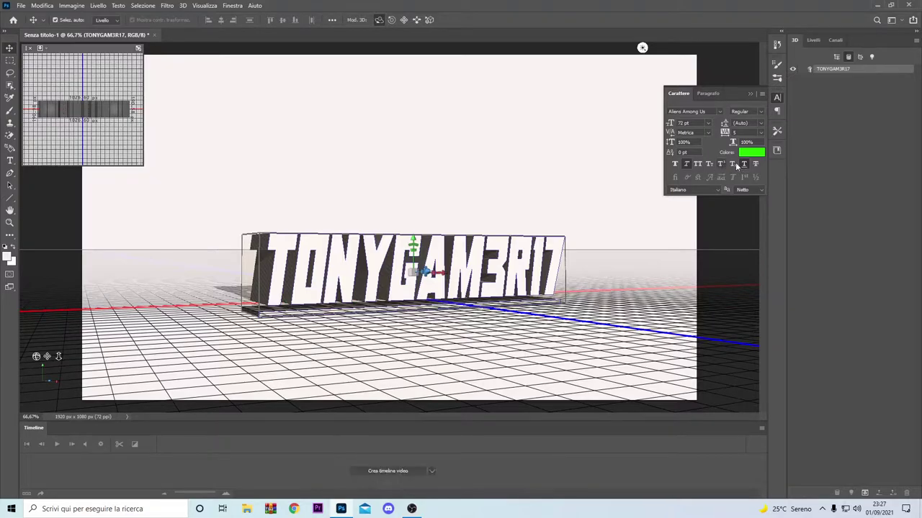
{"action": "left_click", "coordinate": [760, 153]}
{"action": "mouse_move", "coordinate": [468, 228]}
{"action": "left_mouse_down"}
{"action": "mouse_move", "coordinate": [493, 217]}
{"action": "mouse_move", "coordinate": [665, 345]}
{"action": "mouse_move", "coordinate": [566, 336]}
{"action": "mouse_move", "coordinate": [500, 205]}
{"action": "left_mouse_up"}
{"action": "left_click", "coordinate": [544, 221]}
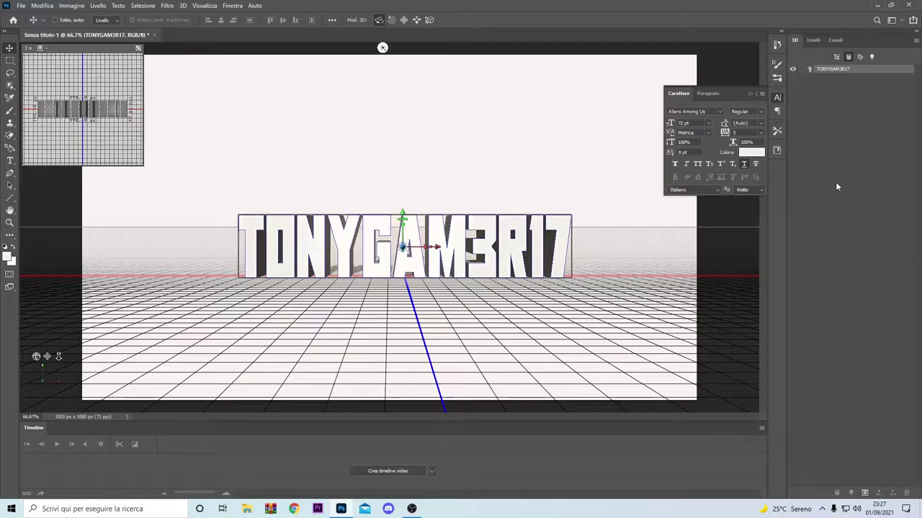
Undo the 3D extrusion back to flat text and open the TONYGAM3R17 layer style
{"action": "key", "text": "ctrl+z"}
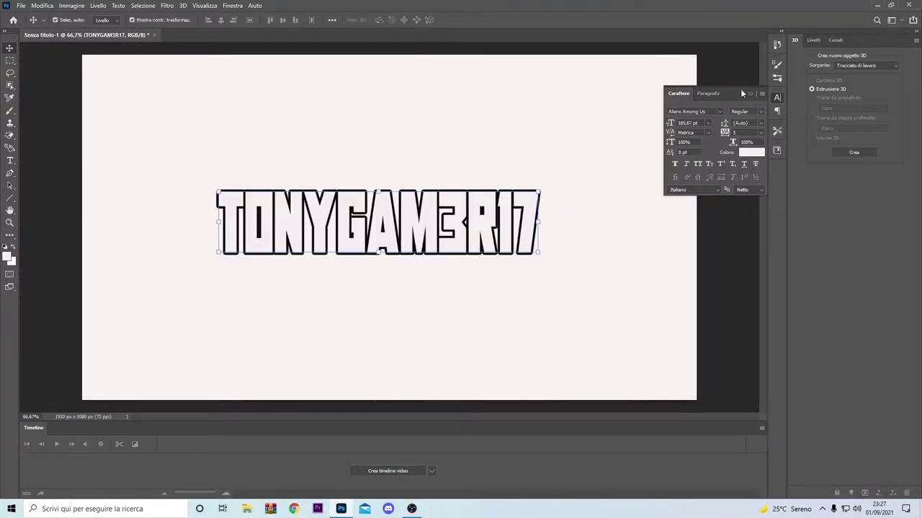
{"action": "left_click", "coordinate": [814, 40]}
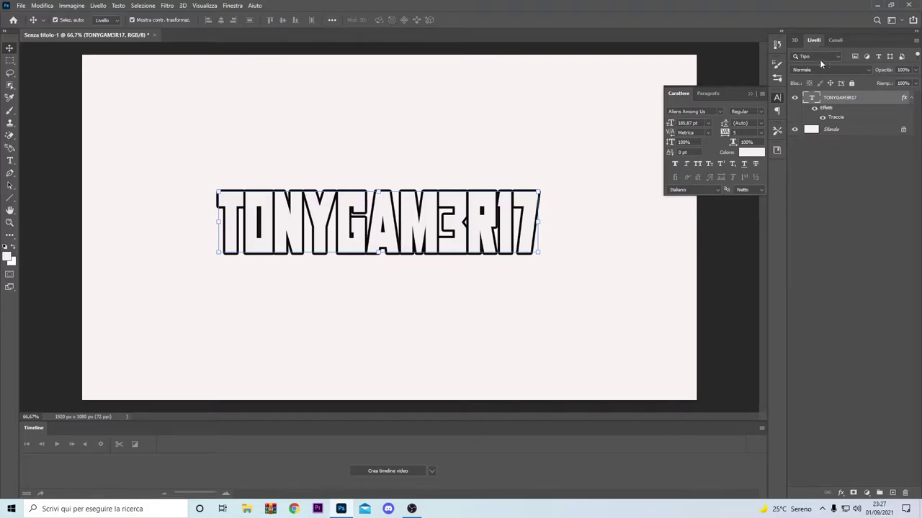
{"action": "double_click", "coordinate": [873, 103]}
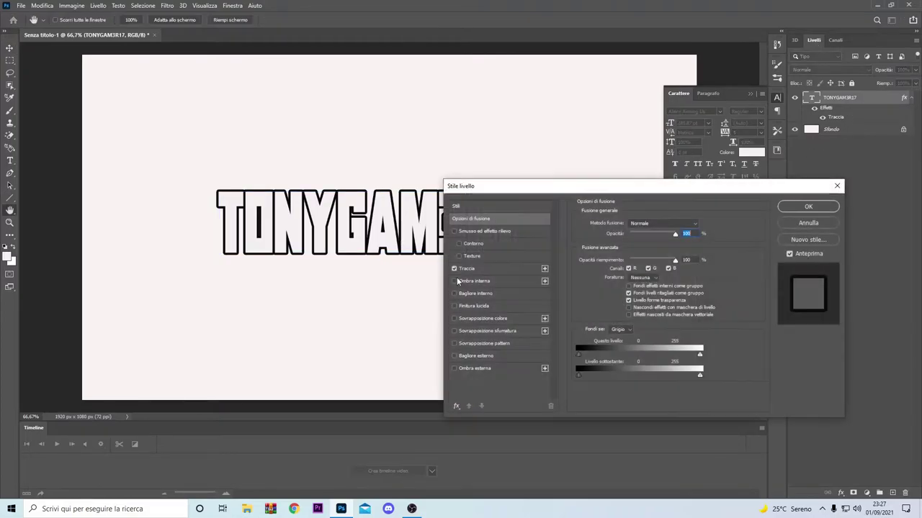
Add a lime green (#26f20a) Color Overlay inside the text's black stroke and apply the style
{"action": "left_click", "coordinate": [455, 320]}
{"action": "left_click", "coordinate": [504, 323]}
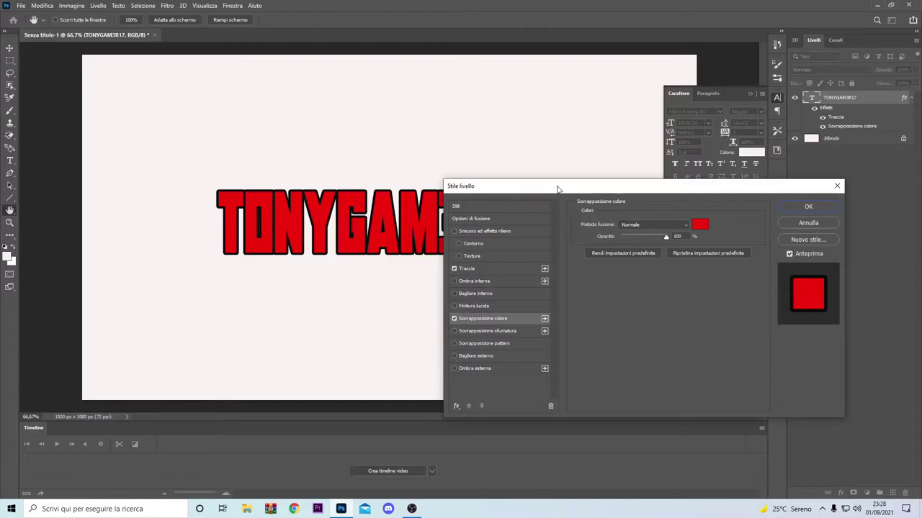
{"action": "left_click_drag", "start_coordinate": [557, 189], "coordinate": [381, 267]}
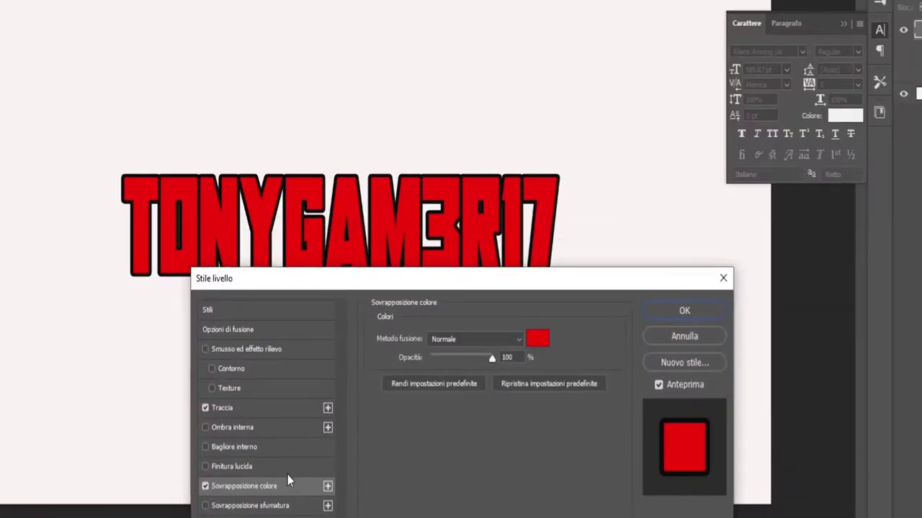
{"action": "left_click", "coordinate": [537, 338]}
{"action": "left_click", "coordinate": [454, 348]}
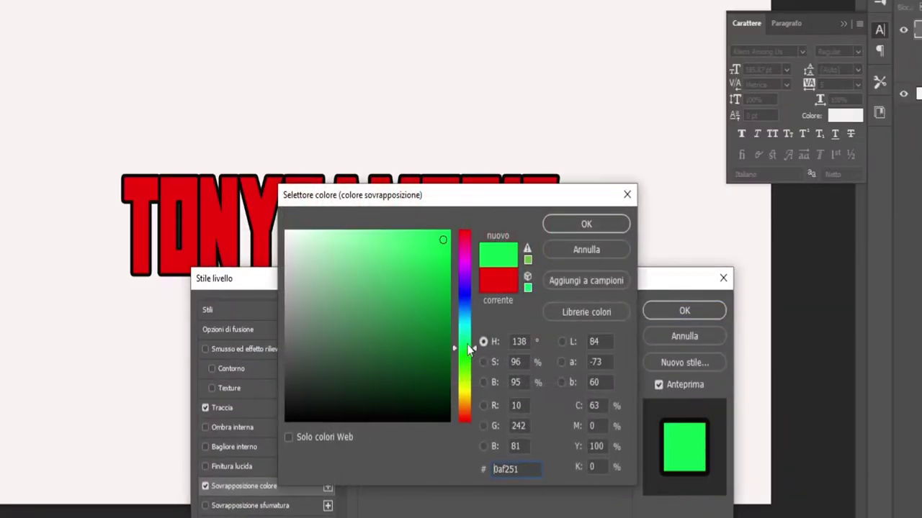
{"action": "left_click", "coordinate": [463, 362]}
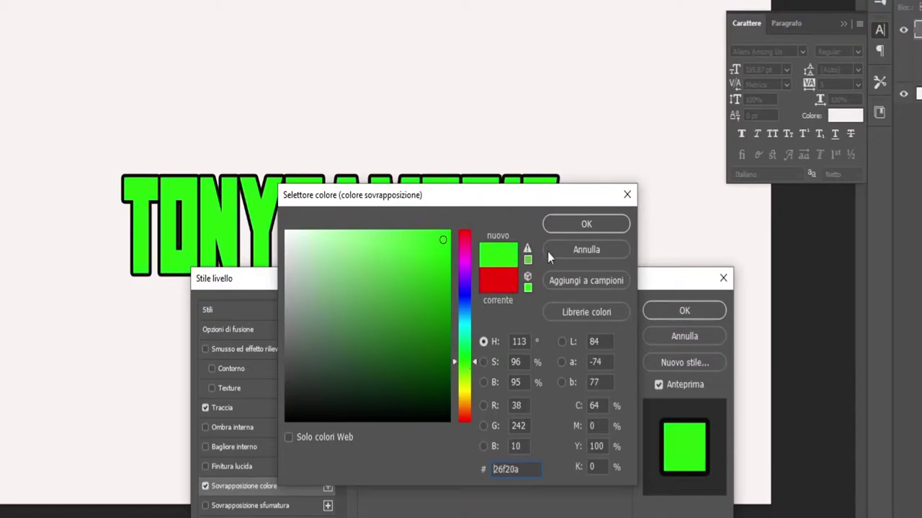
{"action": "left_click", "coordinate": [586, 224]}
{"action": "left_click", "coordinate": [684, 313]}
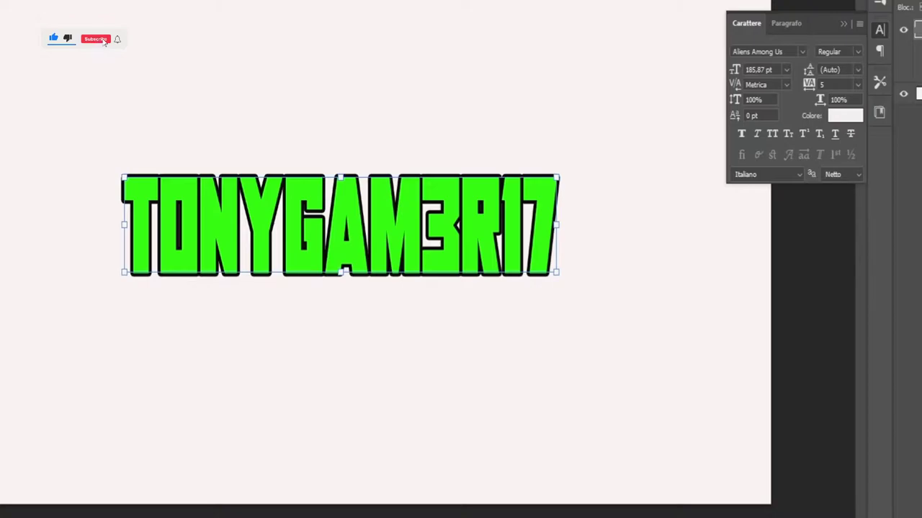
Return to the extruded 3D text and set its character colour to a saturated bright green
{"action": "key", "text": "ctrl+Return"}
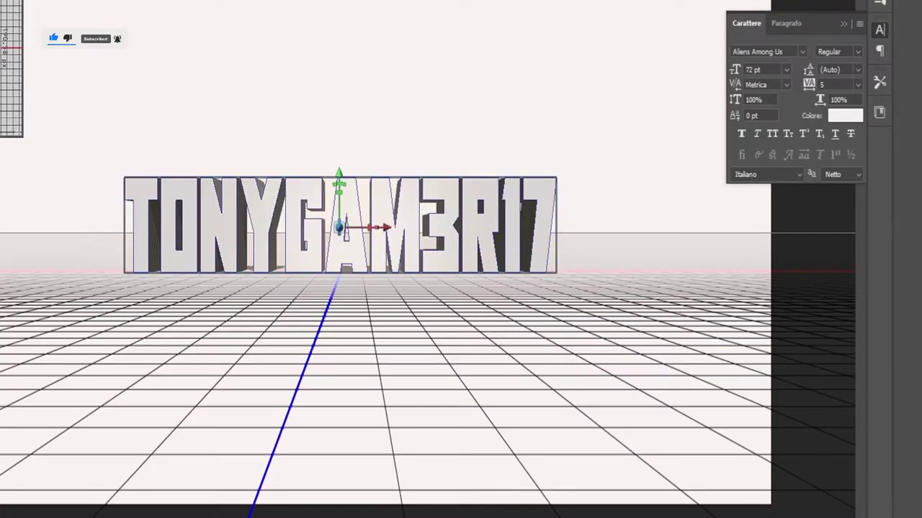
{"action": "left_click", "coordinate": [835, 116]}
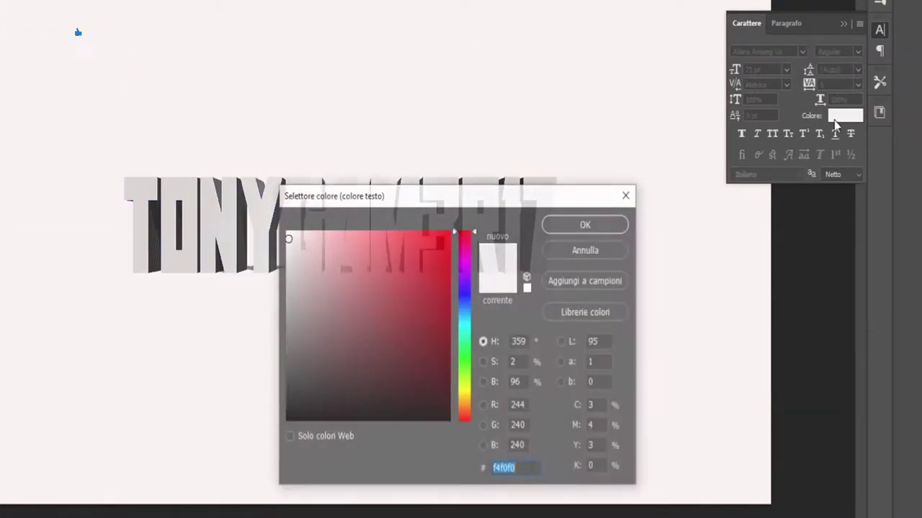
{"action": "left_click_drag", "start_coordinate": [464, 345], "coordinate": [464, 363]}
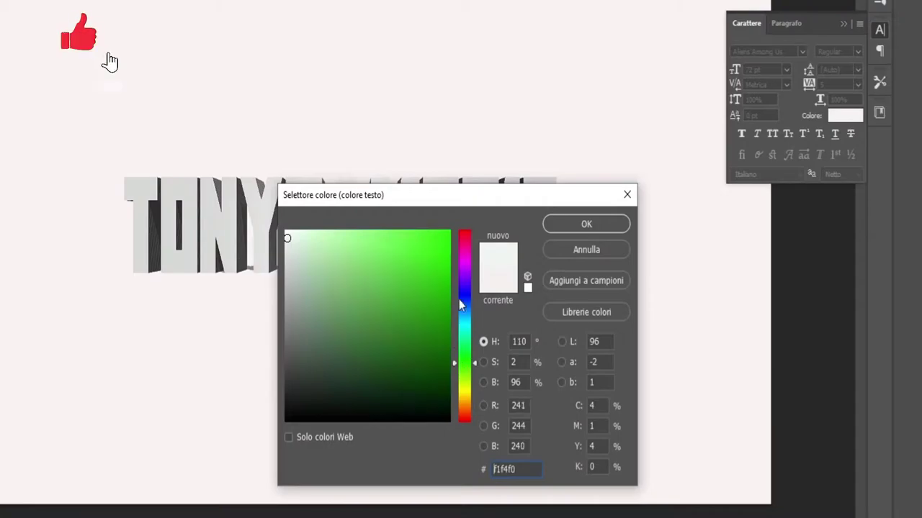
{"action": "left_click", "coordinate": [450, 236]}
{"action": "left_click", "coordinate": [595, 223]}
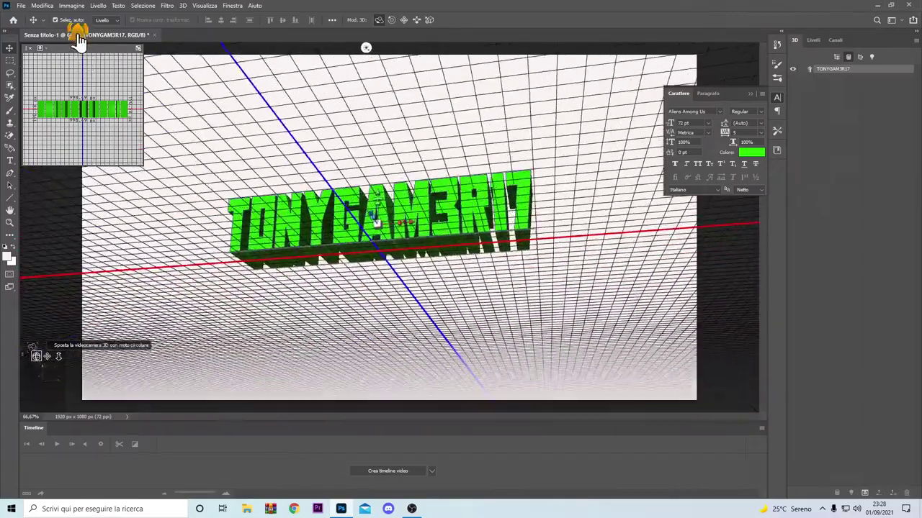
Orbit the camera around the green 3D text, ending on a low angled view from the left
{"action": "left_click_drag", "start_coordinate": [36, 356], "coordinate": [706, 180]}
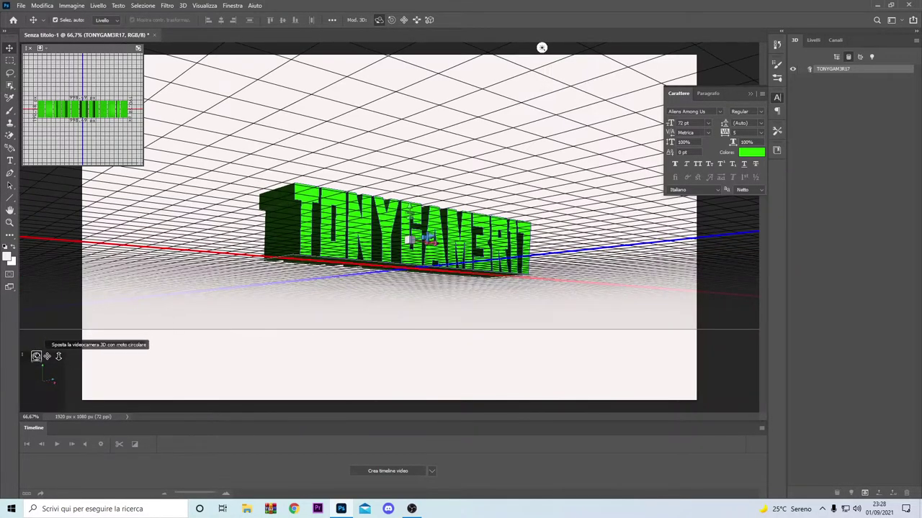
{"action": "mouse_move", "coordinate": [541, 47]}
{"action": "left_mouse_down"}
{"action": "mouse_move", "coordinate": [505, 48]}
{"action": "mouse_move", "coordinate": [521, 48]}
{"action": "left_mouse_up"}
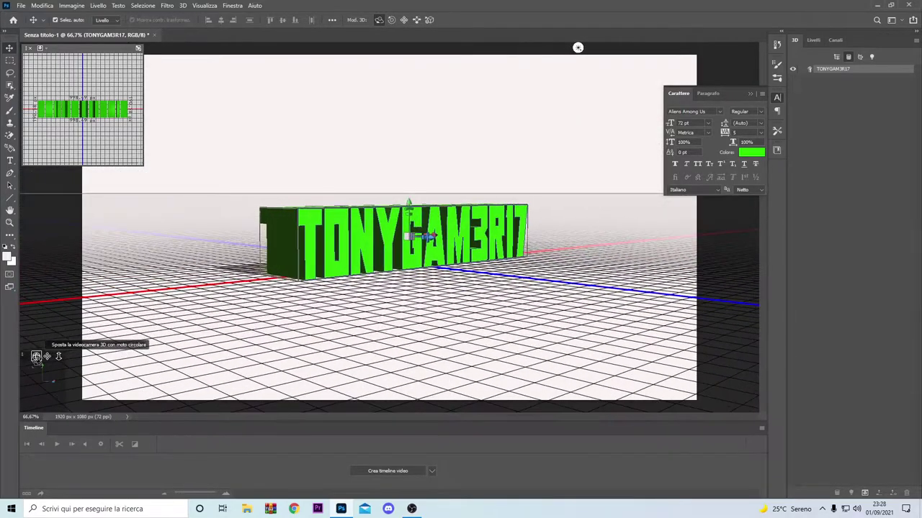
{"action": "left_click_drag", "start_coordinate": [577, 47], "coordinate": [453, 48]}
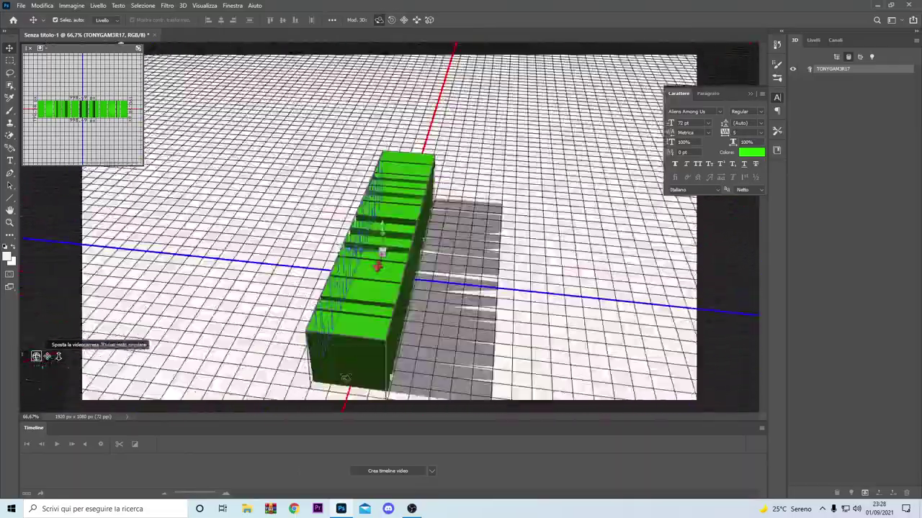
{"action": "mouse_move", "coordinate": [344, 377]}
{"action": "left_mouse_down"}
{"action": "mouse_move", "coordinate": [432, 368]}
{"action": "mouse_move", "coordinate": [181, 365]}
{"action": "mouse_move", "coordinate": [185, 355]}
{"action": "mouse_move", "coordinate": [202, 363]}
{"action": "left_mouse_up"}
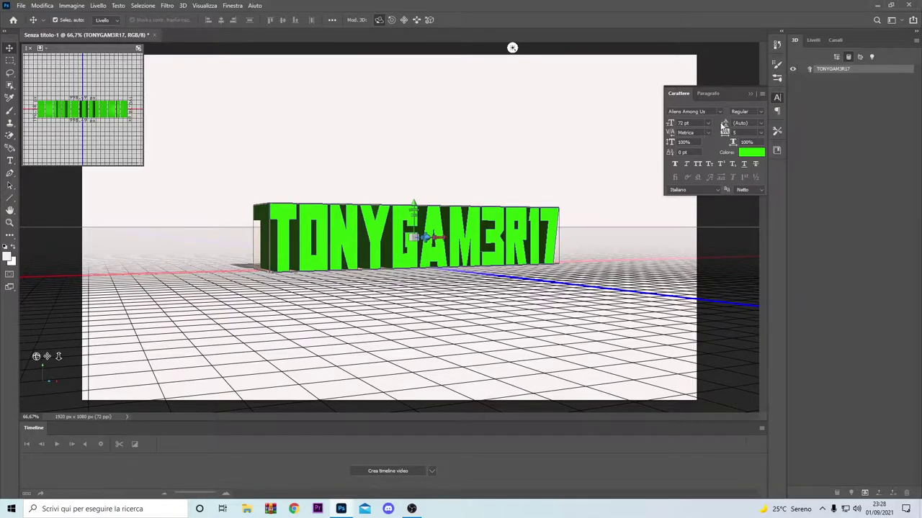
Rotate the infinite light to shift the text's shadows, then list the full scene including the text mesh
{"action": "left_click", "coordinate": [870, 57]}
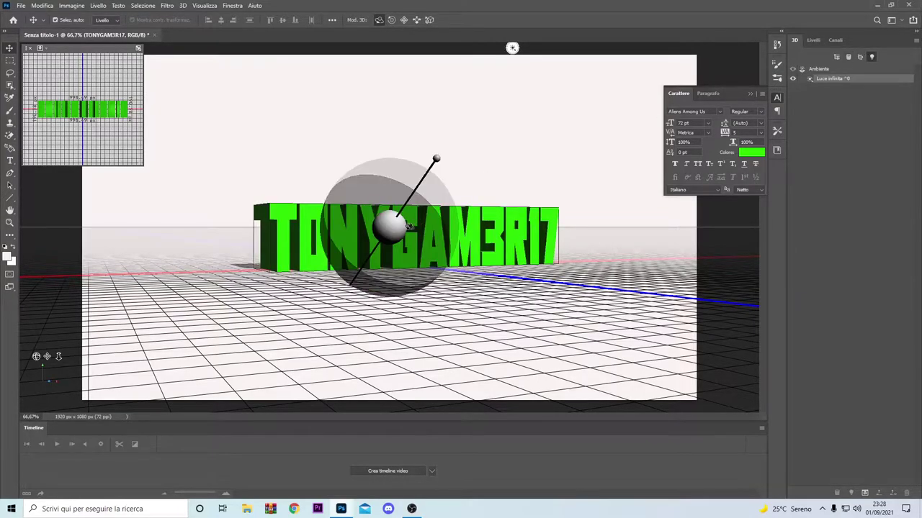
{"action": "left_click_drag", "start_coordinate": [374, 269], "coordinate": [400, 248]}
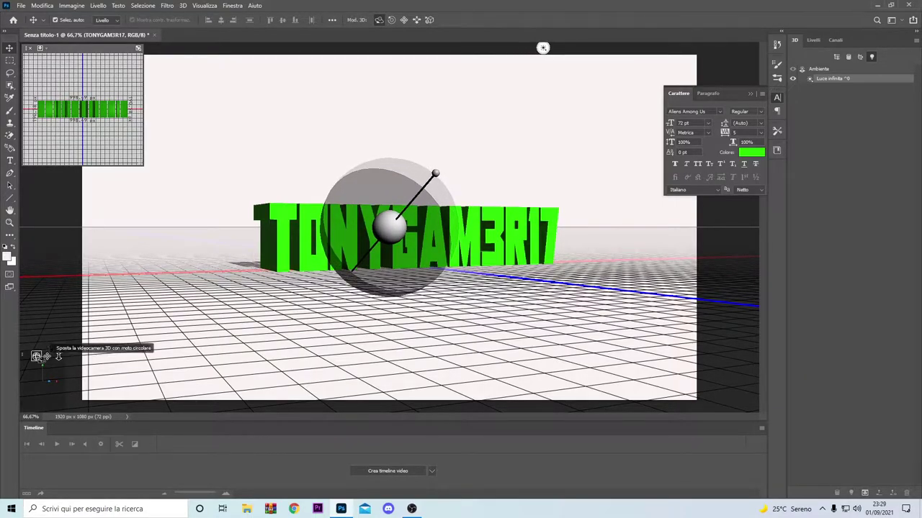
{"action": "mouse_move", "coordinate": [36, 356]}
{"action": "left_mouse_down"}
{"action": "mouse_move", "coordinate": [29, 368]}
{"action": "mouse_move", "coordinate": [40, 362]}
{"action": "left_mouse_up"}
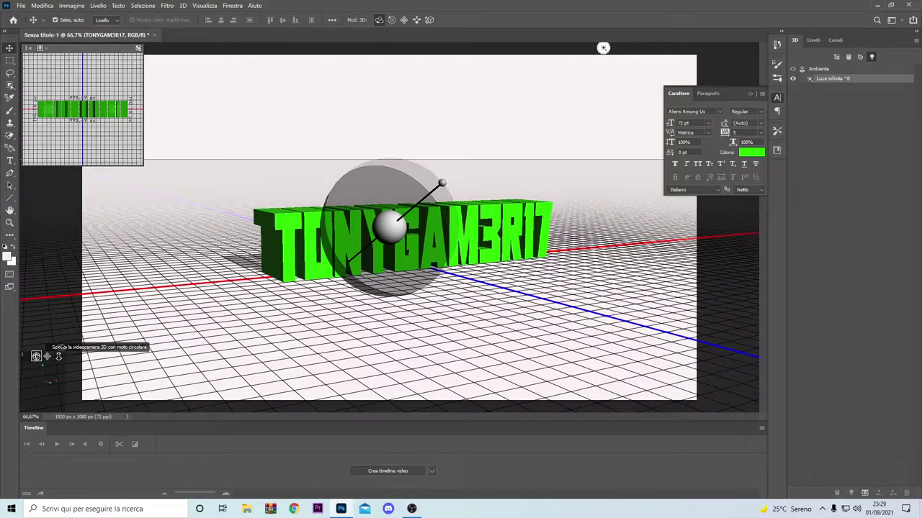
{"action": "left_click", "coordinate": [836, 57]}
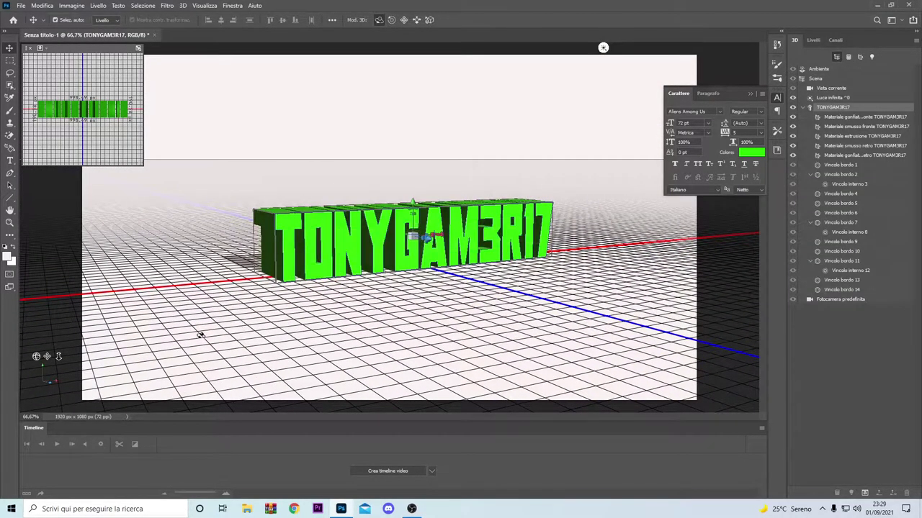
Pan, orbit and move the camera closer so the text sits larger and more front-on
{"action": "left_click_drag", "start_coordinate": [46, 356], "coordinate": [36, 355]}
{"action": "mouse_move", "coordinate": [559, 48]}
{"action": "left_mouse_down"}
{"action": "mouse_move", "coordinate": [533, 47]}
{"action": "mouse_move", "coordinate": [548, 48]}
{"action": "left_mouse_up"}
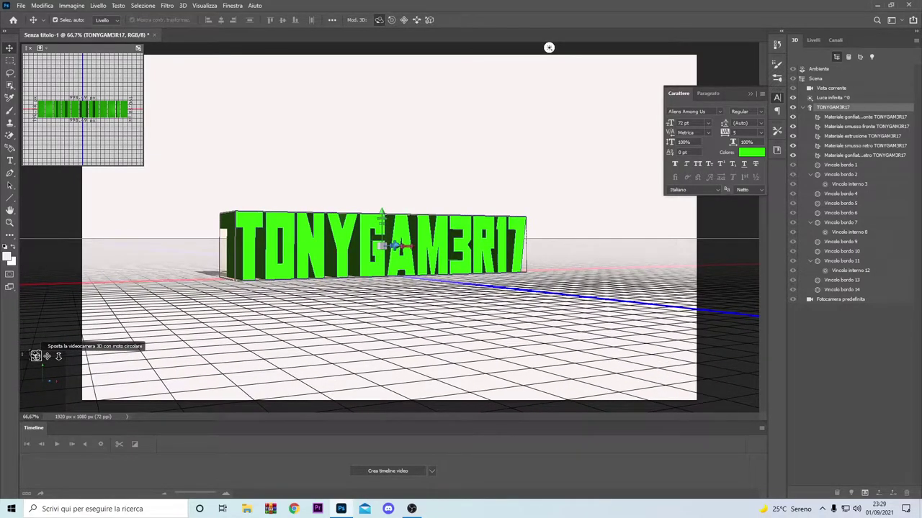
{"action": "left_click_drag", "start_coordinate": [57, 356], "coordinate": [64, 390]}
{"action": "left_click_drag", "start_coordinate": [47, 357], "coordinate": [49, 358]}
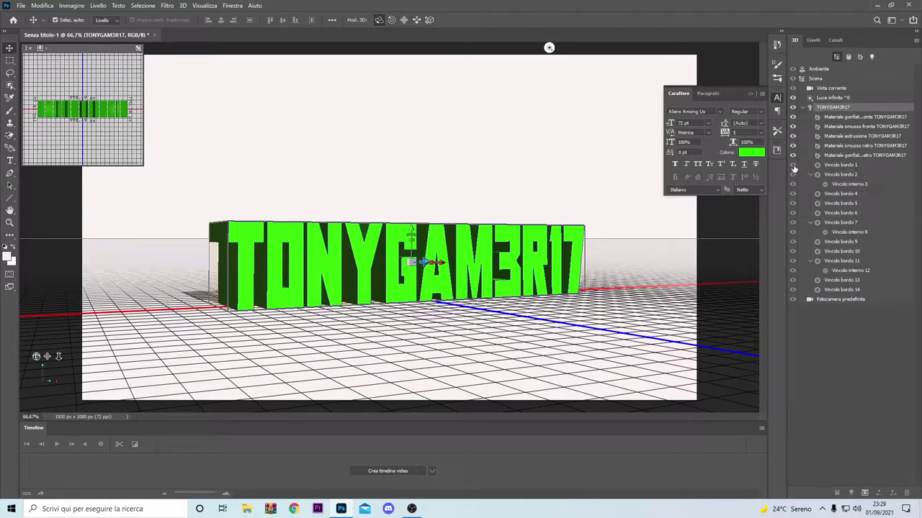
Cycle past the Character, Brushes and Libraries panels to show the Layers list
{"action": "left_click", "coordinate": [750, 94]}
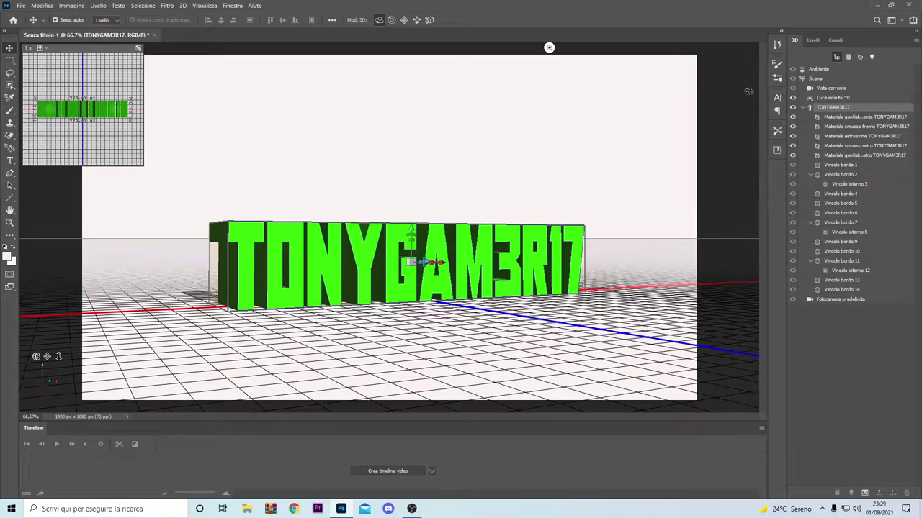
{"action": "left_click", "coordinate": [777, 81]}
{"action": "left_click", "coordinate": [777, 65]}
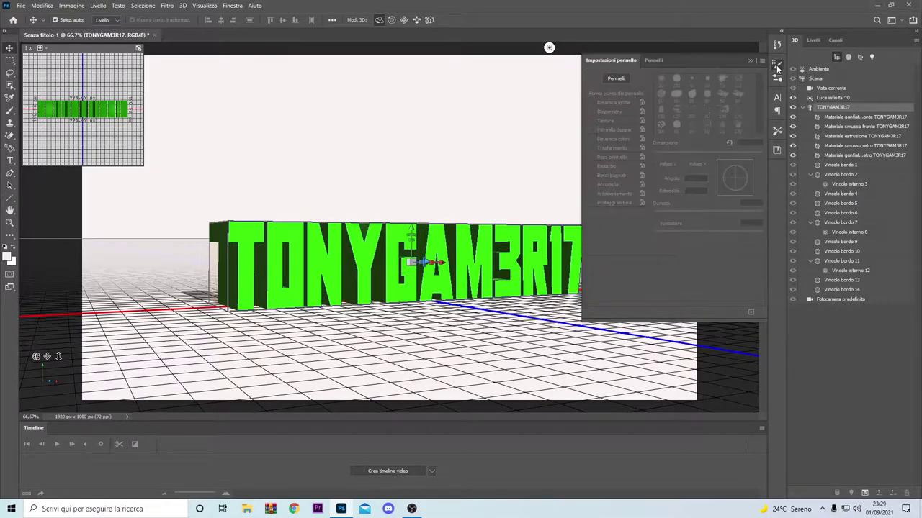
{"action": "left_click", "coordinate": [777, 131]}
{"action": "left_click", "coordinate": [777, 150]}
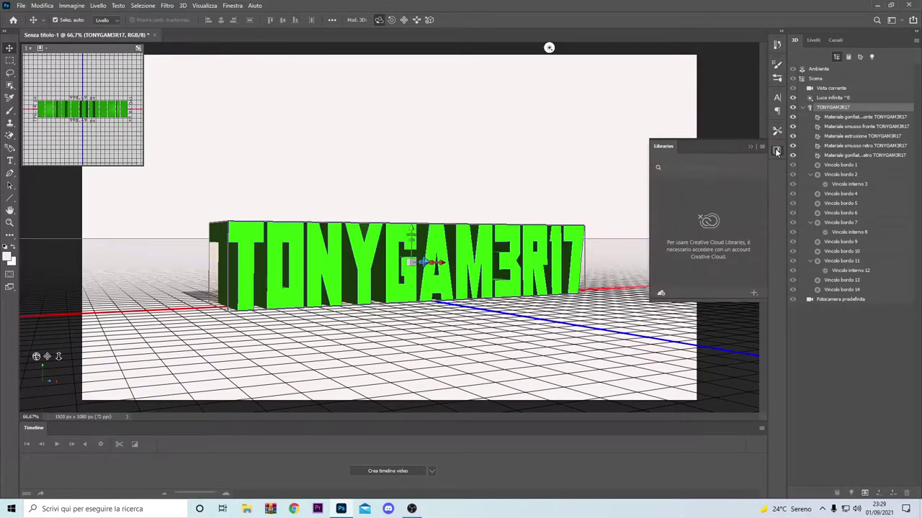
{"action": "left_click", "coordinate": [814, 41]}
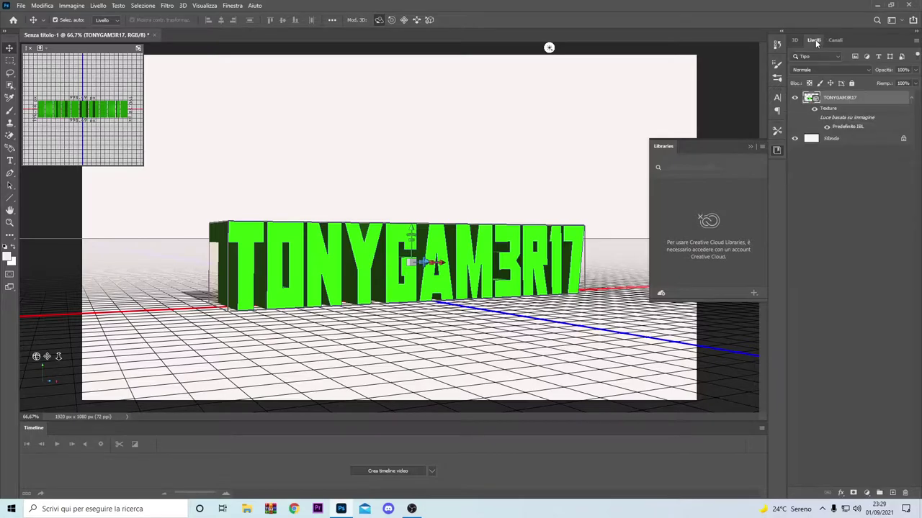
In the text layer's Layer Style, try a stroke and leave it switched off
{"action": "double_click", "coordinate": [890, 102]}
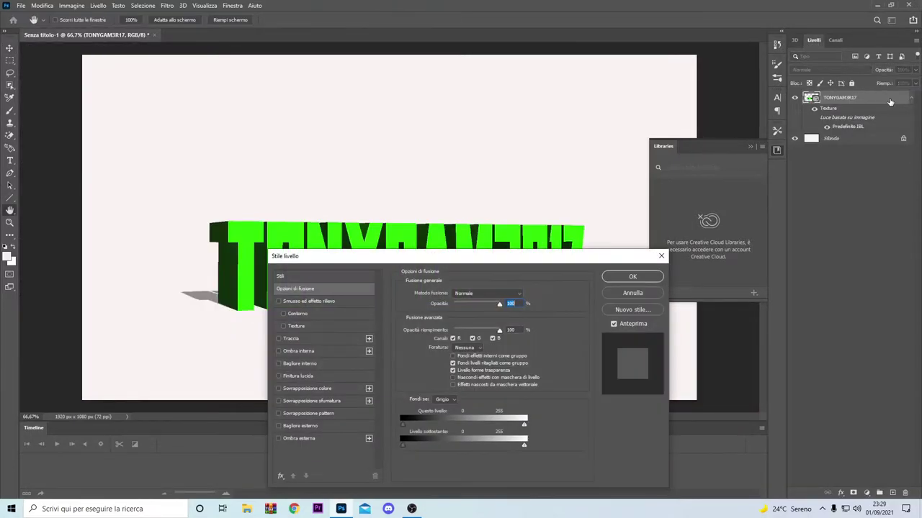
{"action": "mouse_move", "coordinate": [497, 258]}
{"action": "left_mouse_down"}
{"action": "mouse_move", "coordinate": [730, 166]}
{"action": "mouse_move", "coordinate": [766, 168]}
{"action": "left_mouse_up"}
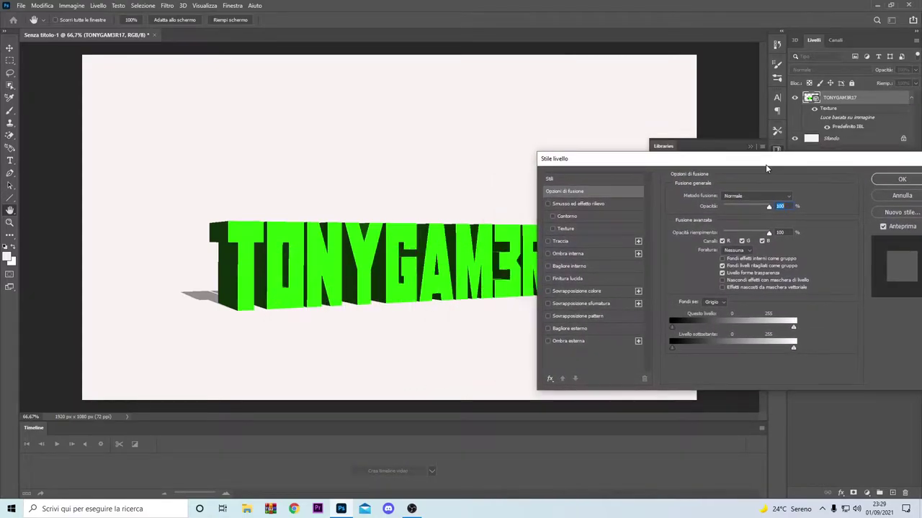
{"action": "left_click", "coordinate": [548, 240]}
{"action": "left_click", "coordinate": [561, 242]}
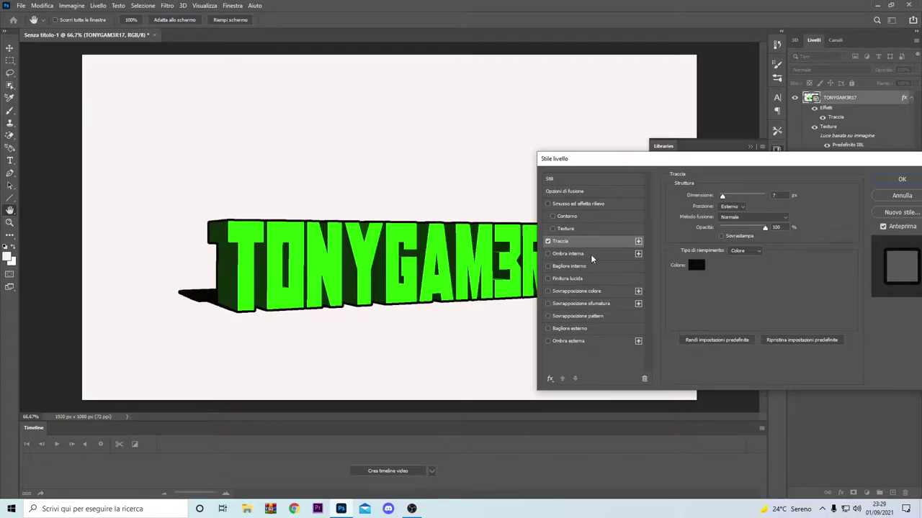
{"action": "left_click", "coordinate": [547, 241]}
{"action": "left_click", "coordinate": [547, 241]}
{"action": "left_click", "coordinate": [547, 242]}
{"action": "left_click", "coordinate": [547, 241]}
Add a blue (0836fb) Outer Glow to the text
{"action": "left_click", "coordinate": [547, 329]}
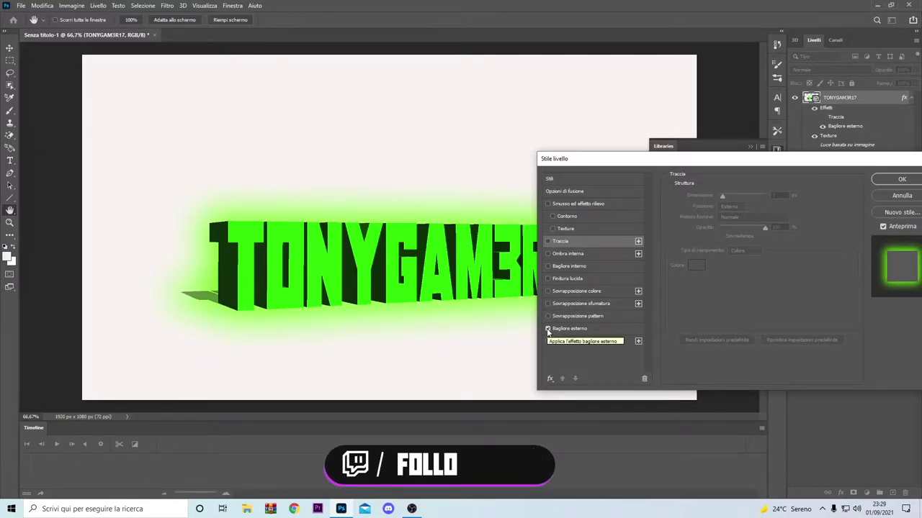
{"action": "left_click", "coordinate": [548, 329]}
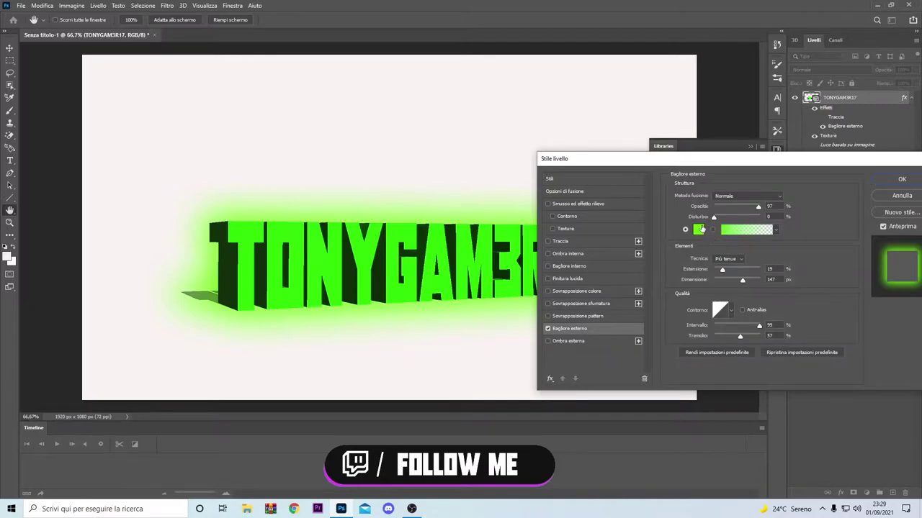
{"action": "left_click", "coordinate": [698, 229]}
{"action": "left_click", "coordinate": [471, 229]}
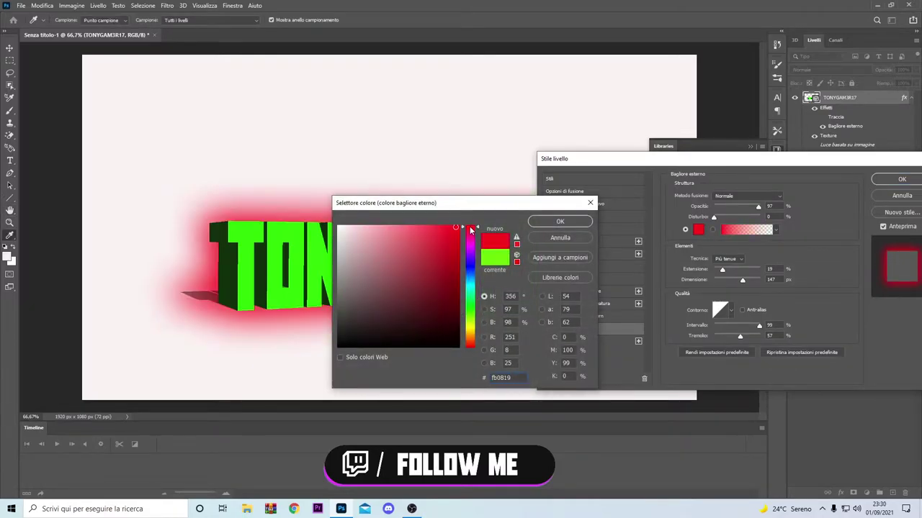
{"action": "left_click", "coordinate": [473, 331]}
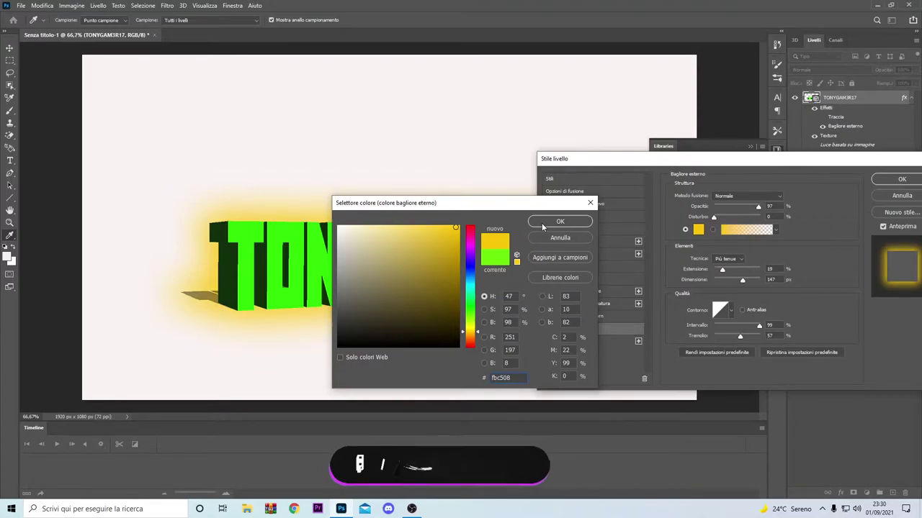
{"action": "left_click", "coordinate": [472, 271]}
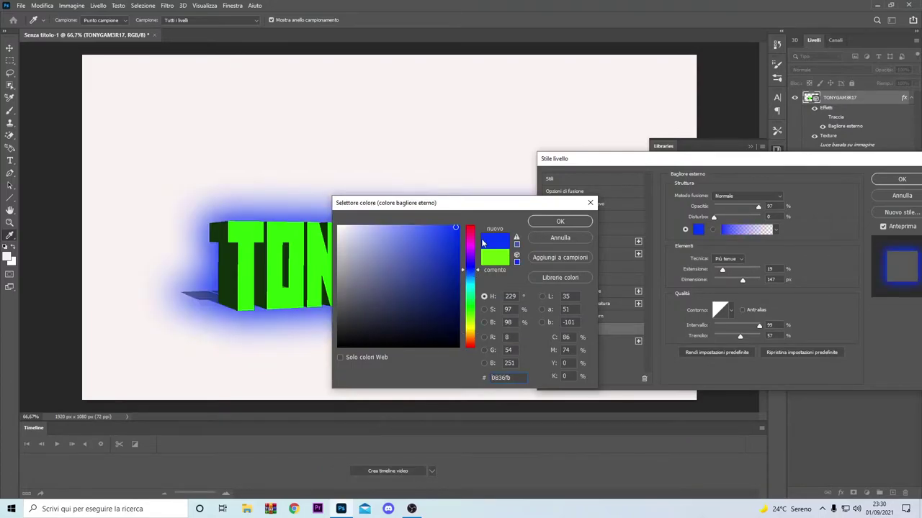
{"action": "left_click", "coordinate": [556, 222]}
{"action": "left_click_drag", "start_coordinate": [669, 168], "coordinate": [580, 177]}
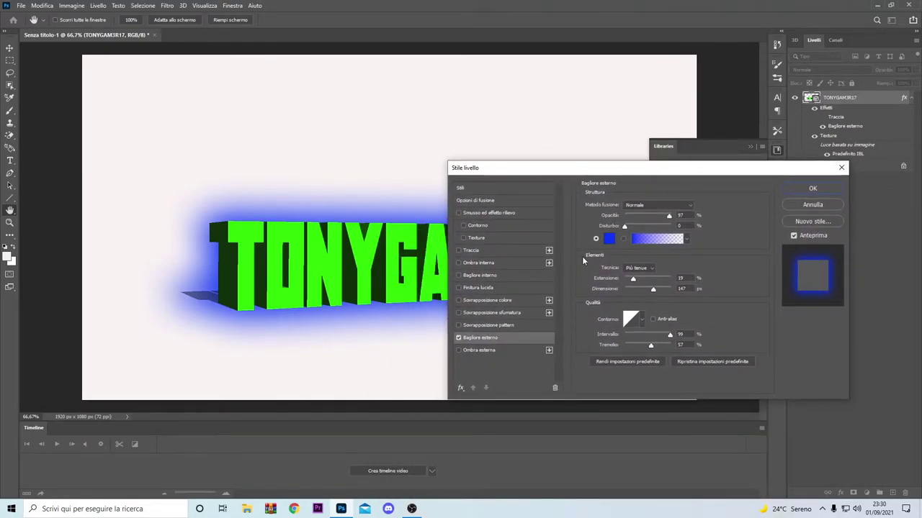
Re-enable the 7 px outside stroke, trying other colours but cancelling to keep it black
{"action": "left_click", "coordinate": [459, 250]}
{"action": "left_click", "coordinate": [469, 252]}
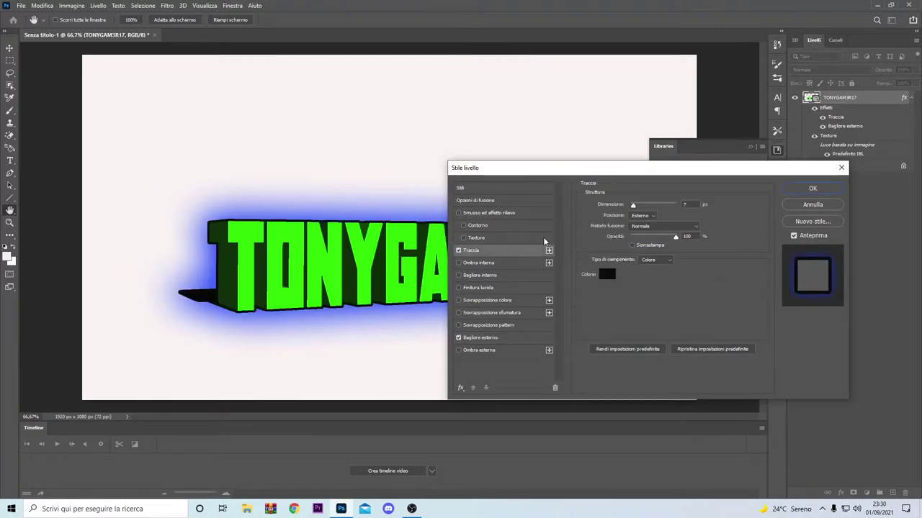
{"action": "left_click", "coordinate": [605, 274]}
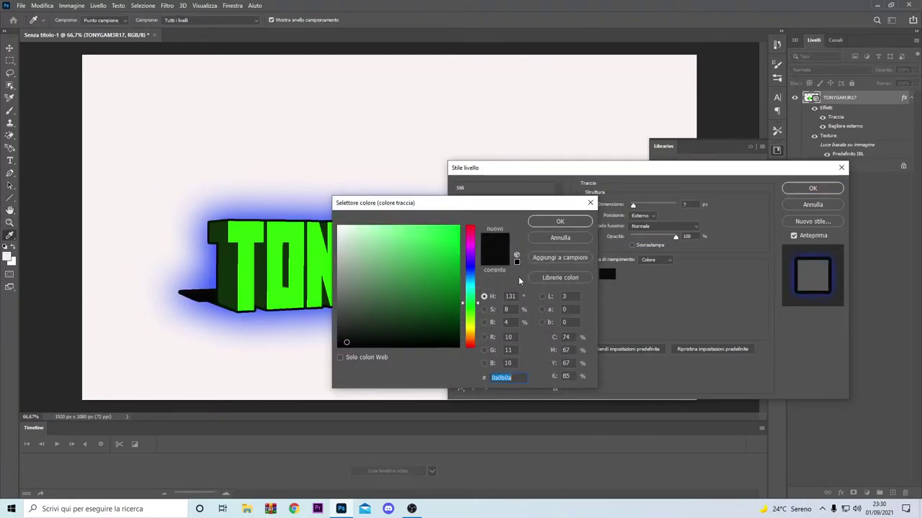
{"action": "left_click", "coordinate": [469, 268]}
{"action": "left_click", "coordinate": [454, 234]}
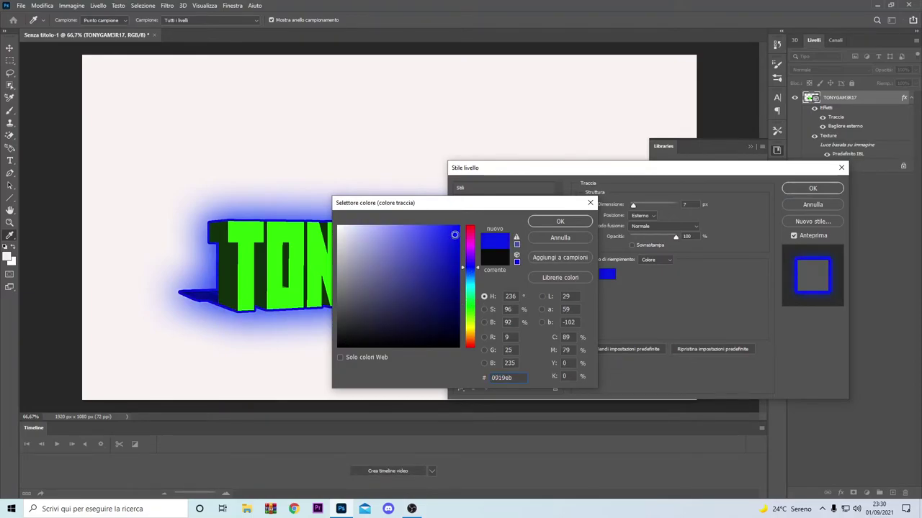
{"action": "left_click", "coordinate": [466, 329]}
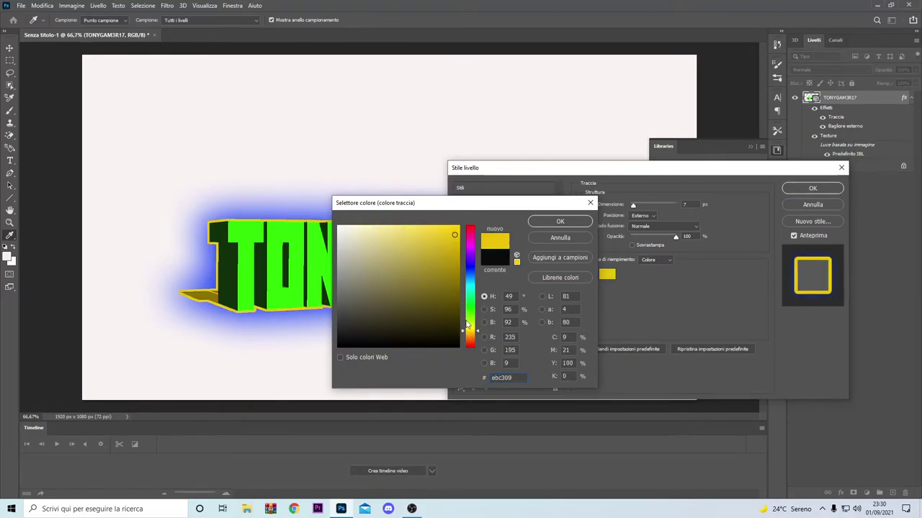
{"action": "left_click", "coordinate": [470, 306]}
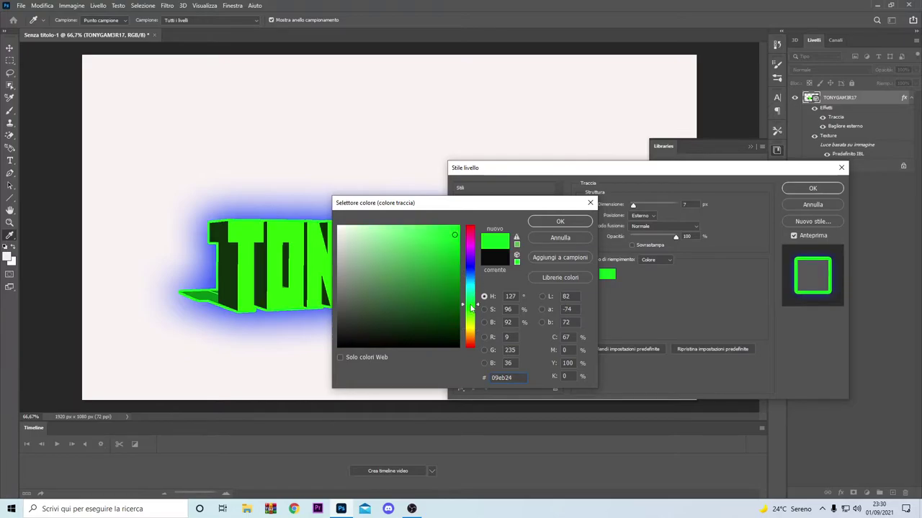
{"action": "left_click", "coordinate": [558, 238]}
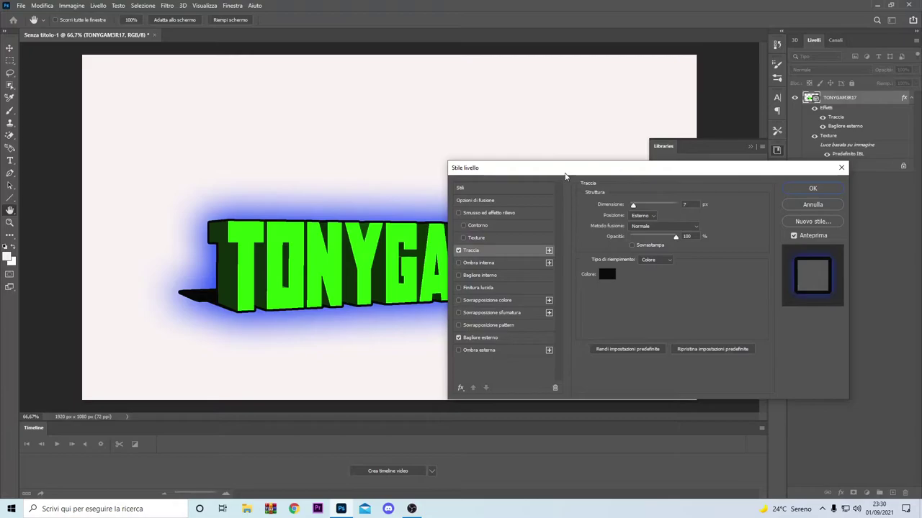
{"action": "left_click_drag", "start_coordinate": [565, 176], "coordinate": [565, 187]}
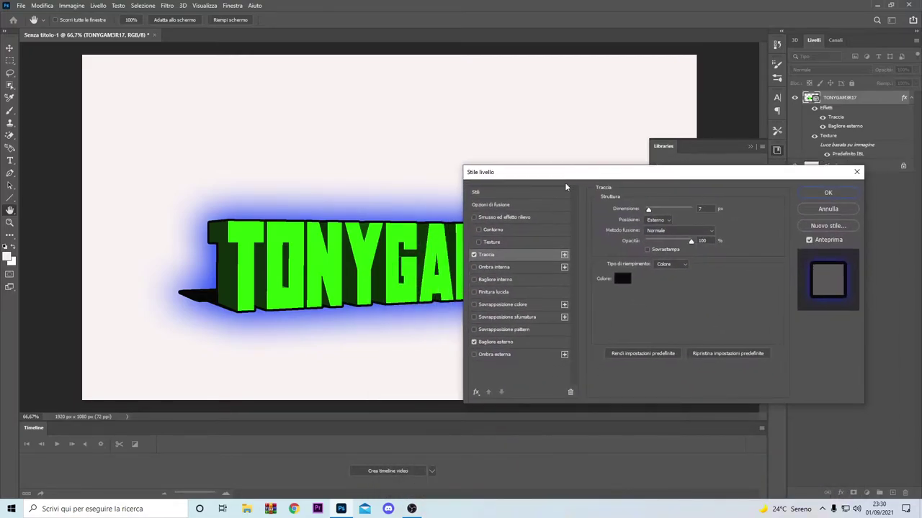
Give the letters a textured Bevel and Emboss
{"action": "left_click", "coordinate": [478, 242]}
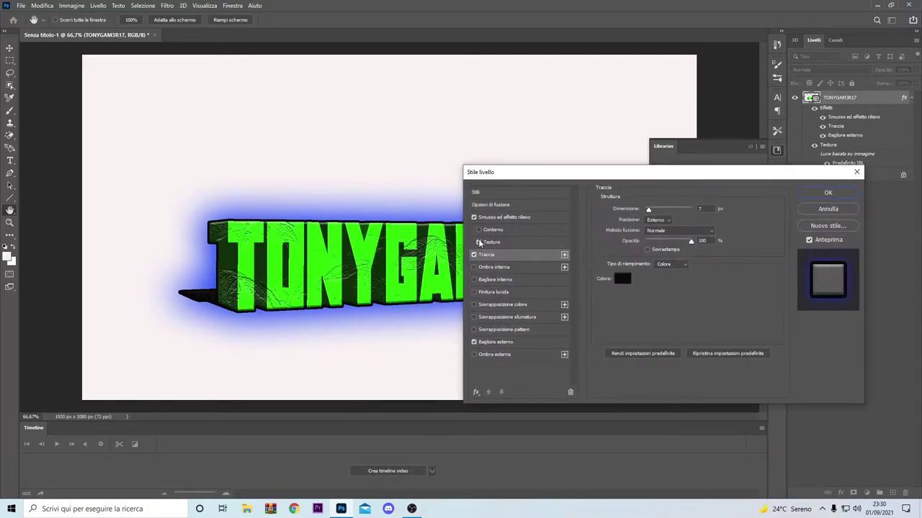
{"action": "mouse_move", "coordinate": [532, 173]}
{"action": "left_mouse_down"}
{"action": "mouse_move", "coordinate": [661, 181]}
{"action": "mouse_move", "coordinate": [661, 167]}
{"action": "left_mouse_up"}
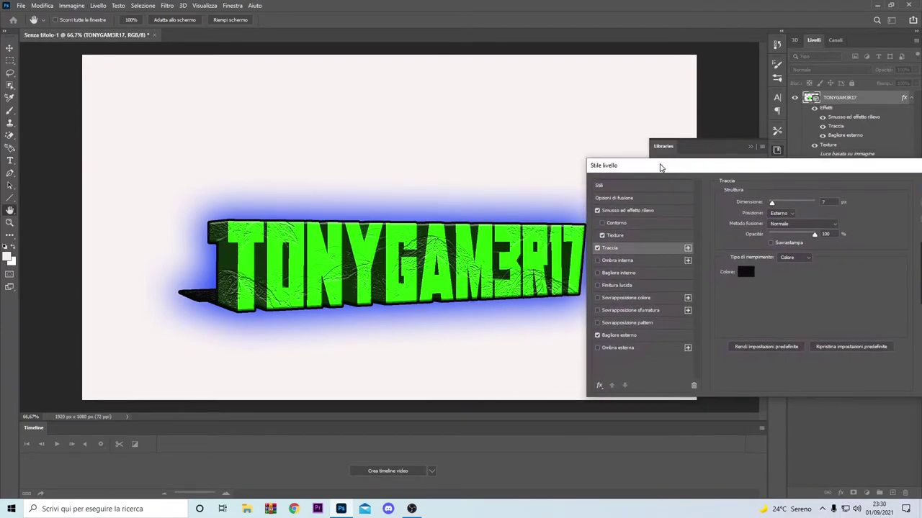
{"action": "left_click_drag", "start_coordinate": [660, 167], "coordinate": [673, 154]}
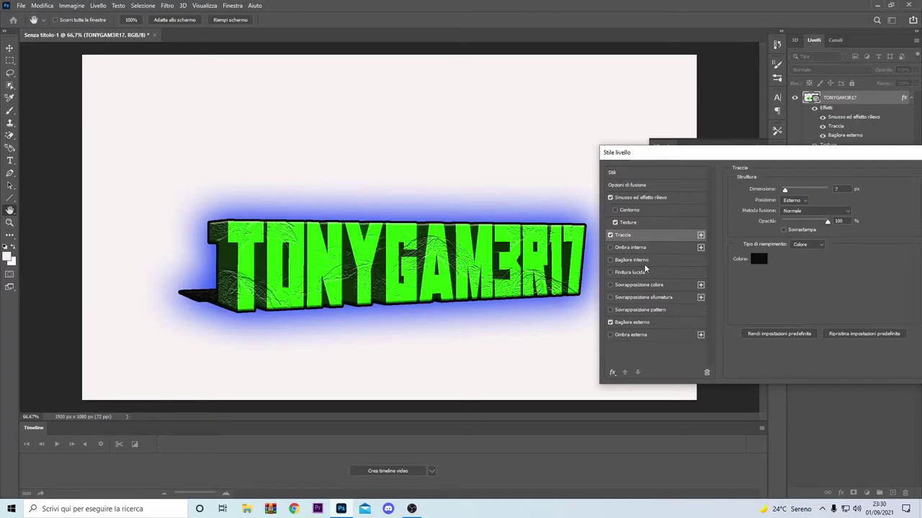
Add a Satin finish after trying gradient and colour overlays, and apply all the effects
{"action": "left_click", "coordinate": [610, 298]}
{"action": "left_click", "coordinate": [610, 298]}
{"action": "left_click", "coordinate": [610, 285]}
{"action": "left_click", "coordinate": [610, 285]}
{"action": "left_click", "coordinate": [609, 273]}
{"action": "left_click_drag", "start_coordinate": [753, 154], "coordinate": [405, 165]}
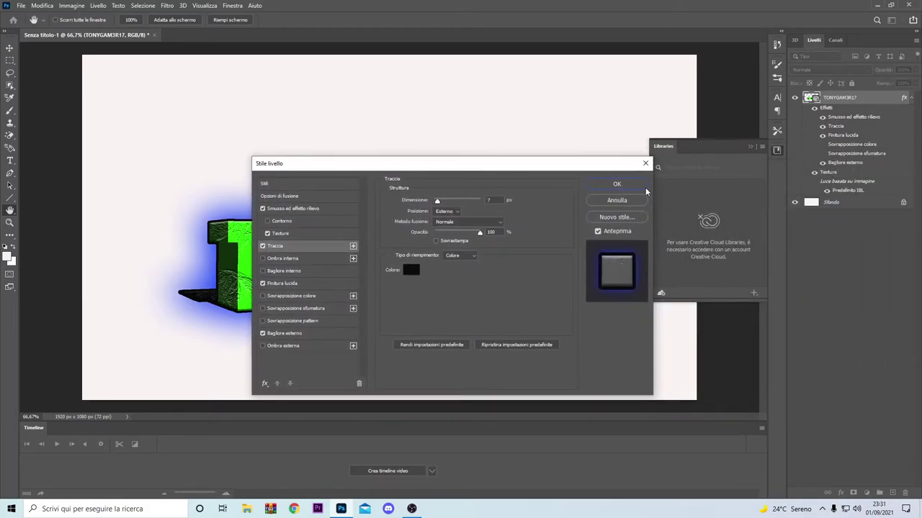
{"action": "left_click", "coordinate": [616, 186]}
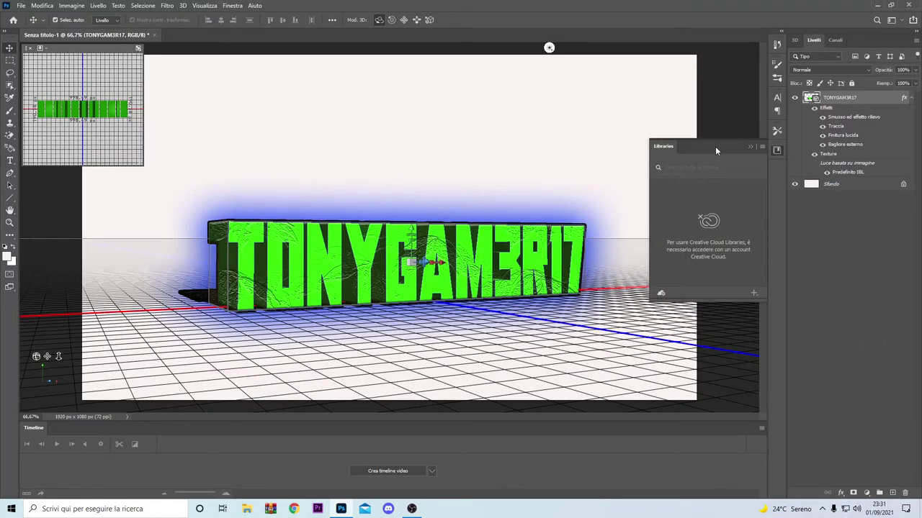
Close the Libraries panel and switch to the Rectangular Marquee tool to hide the 3D grid
{"action": "left_click_drag", "start_coordinate": [715, 147], "coordinate": [708, 156]}
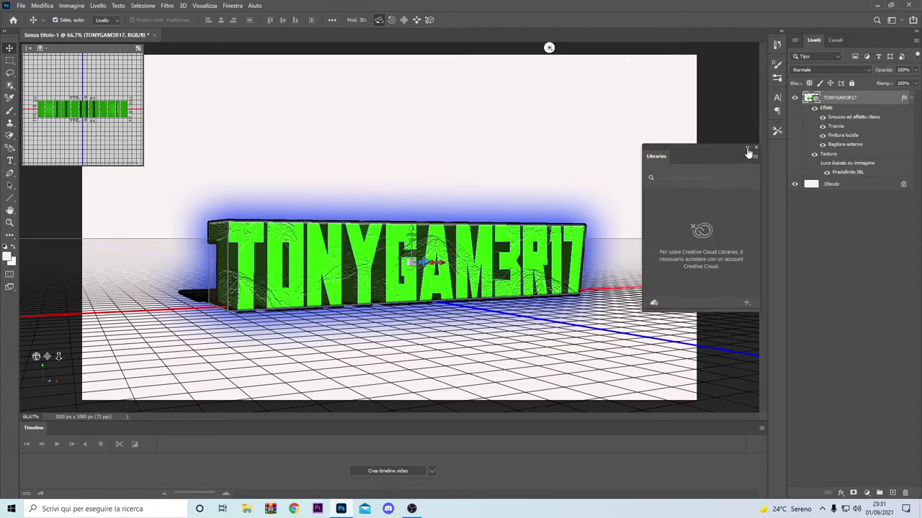
{"action": "left_click", "coordinate": [755, 148]}
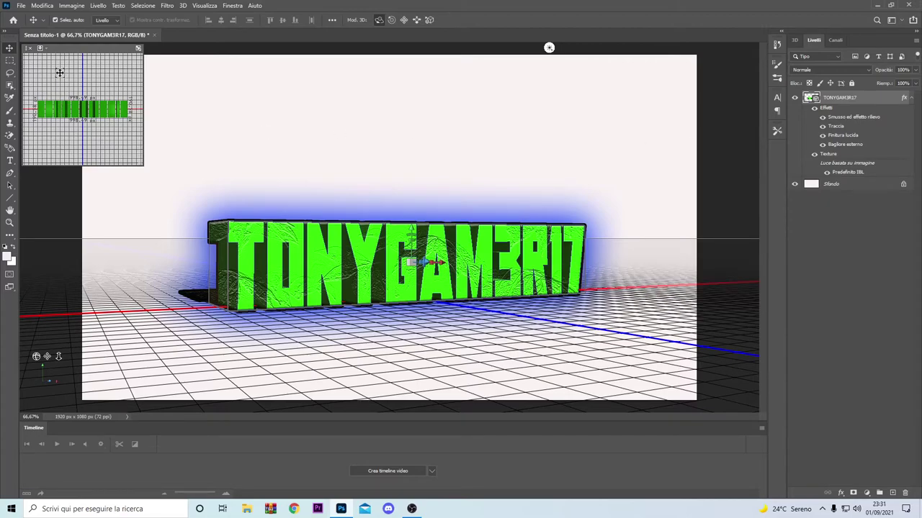
{"action": "left_click", "coordinate": [11, 62]}
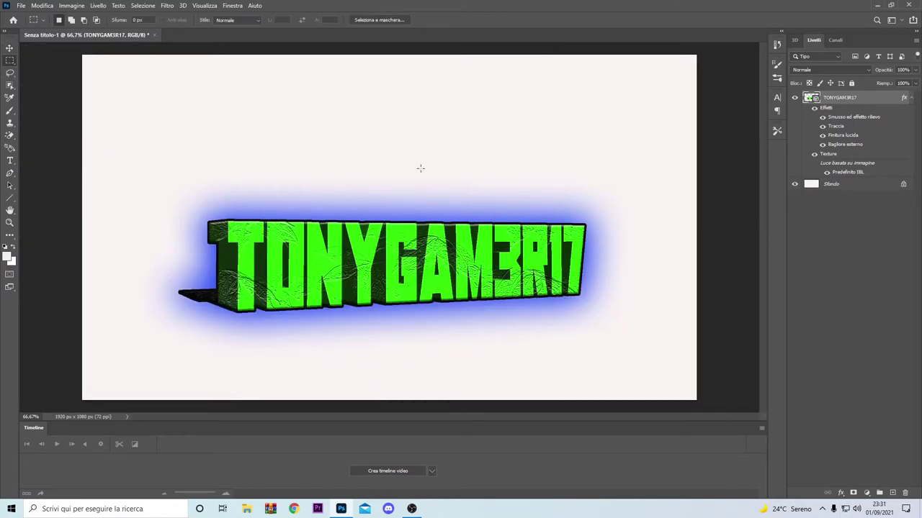